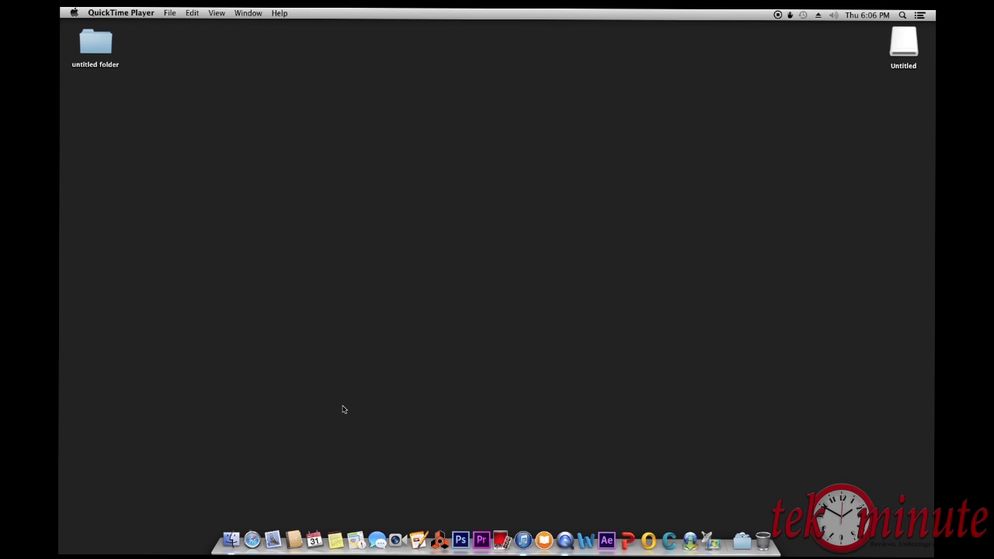
Step: Open Disk Utility from the Utilities folder inside Applications
{"action": "left_click", "coordinate": [231, 530]}
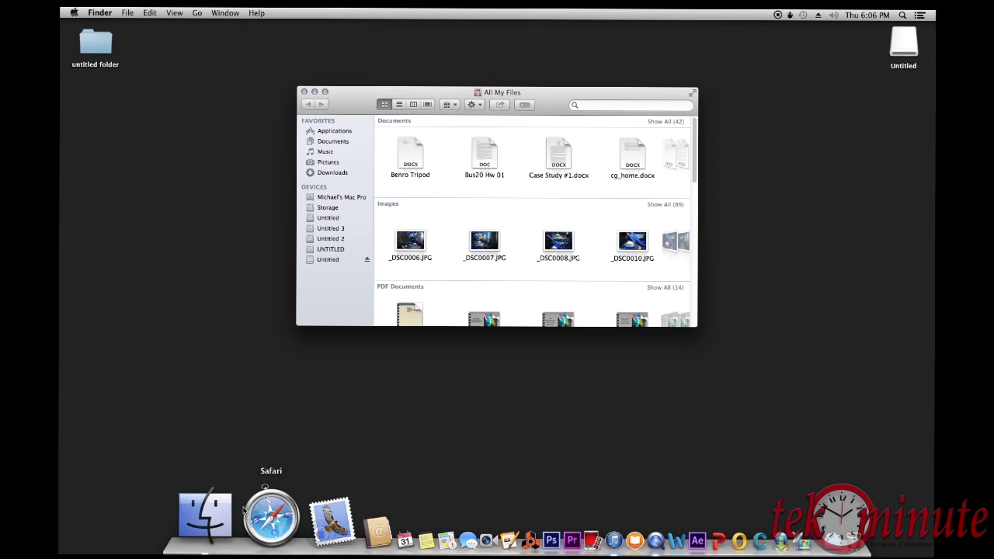
{"action": "left_click", "coordinate": [334, 131]}
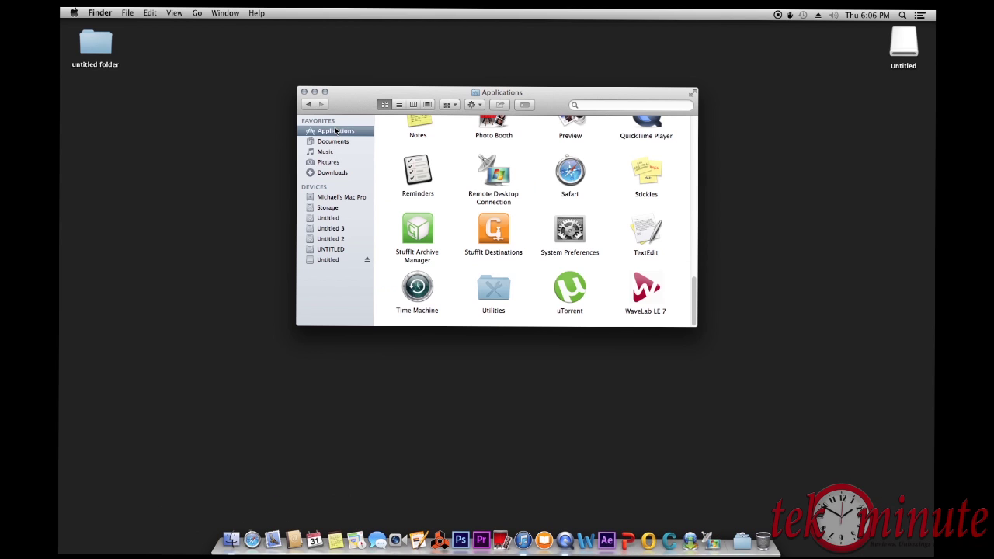
{"action": "left_click", "coordinate": [488, 299]}
{"action": "double_click", "coordinate": [487, 298]}
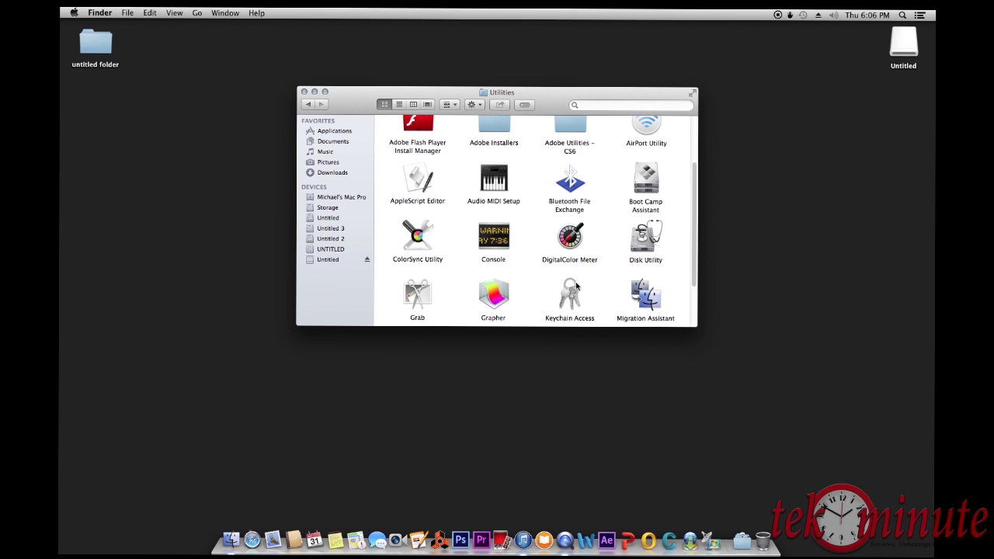
{"action": "double_click", "coordinate": [644, 243]}
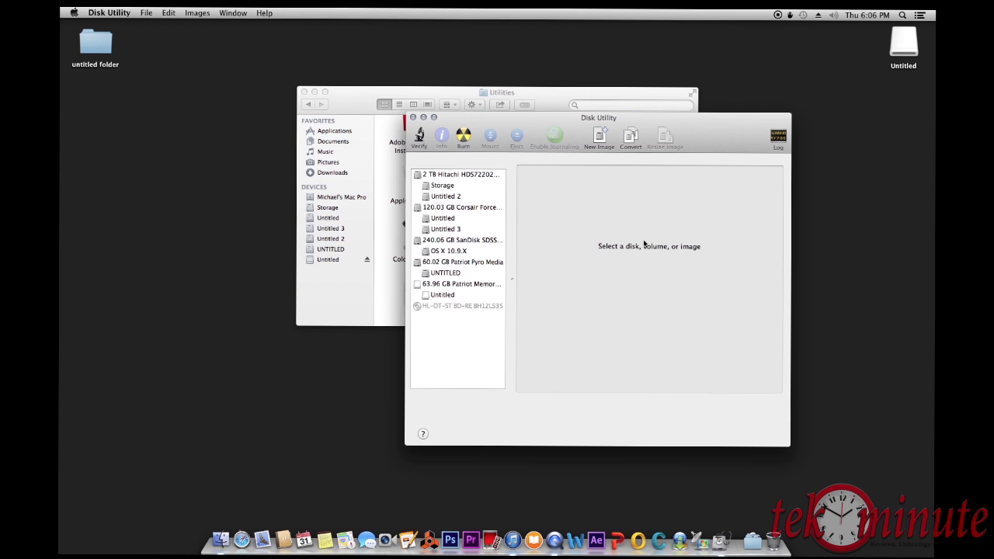
Step: Set the 63.96 GB Patriot Memory drive to a 1 Partition layout with the GUID Partition Table scheme
{"action": "left_click", "coordinate": [468, 287]}
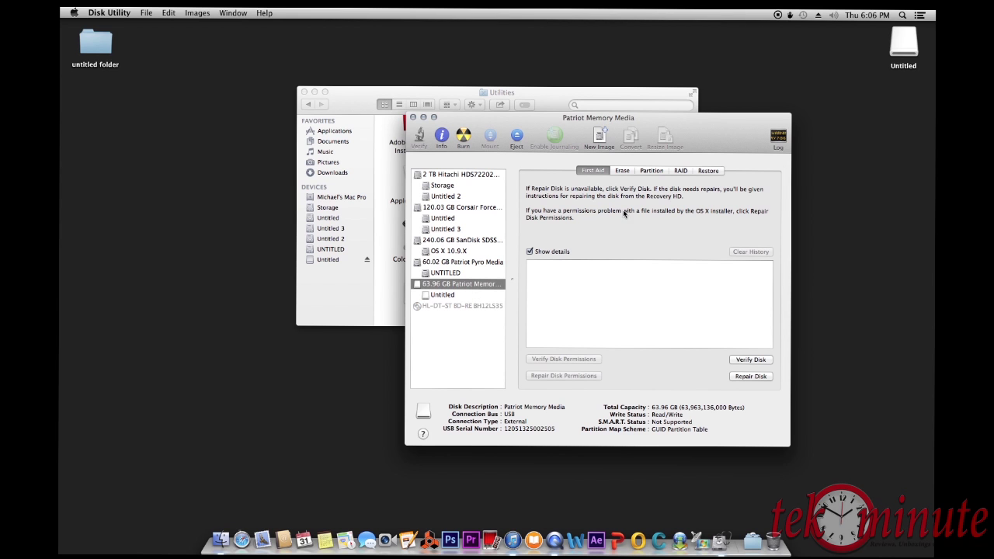
{"action": "left_click", "coordinate": [651, 173]}
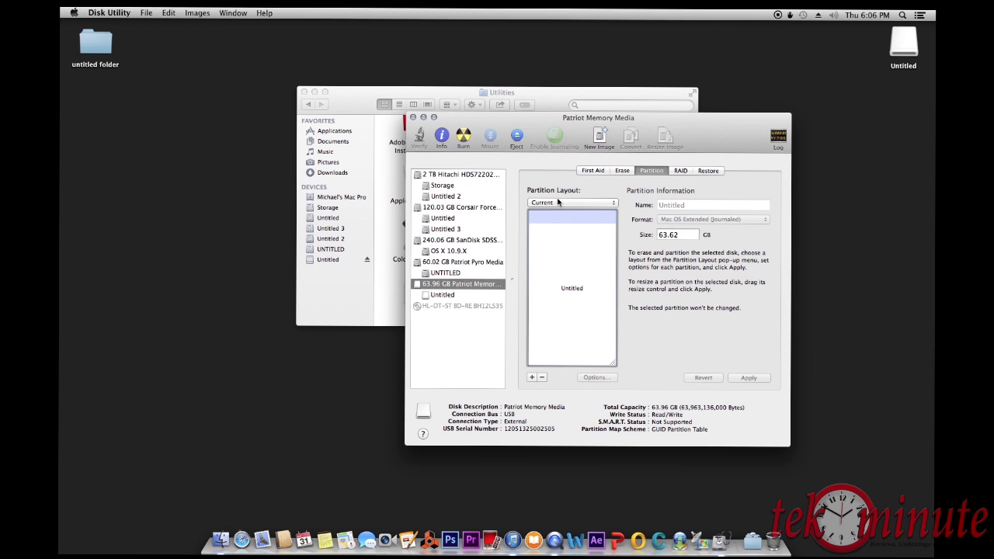
{"action": "left_click", "coordinate": [614, 203]}
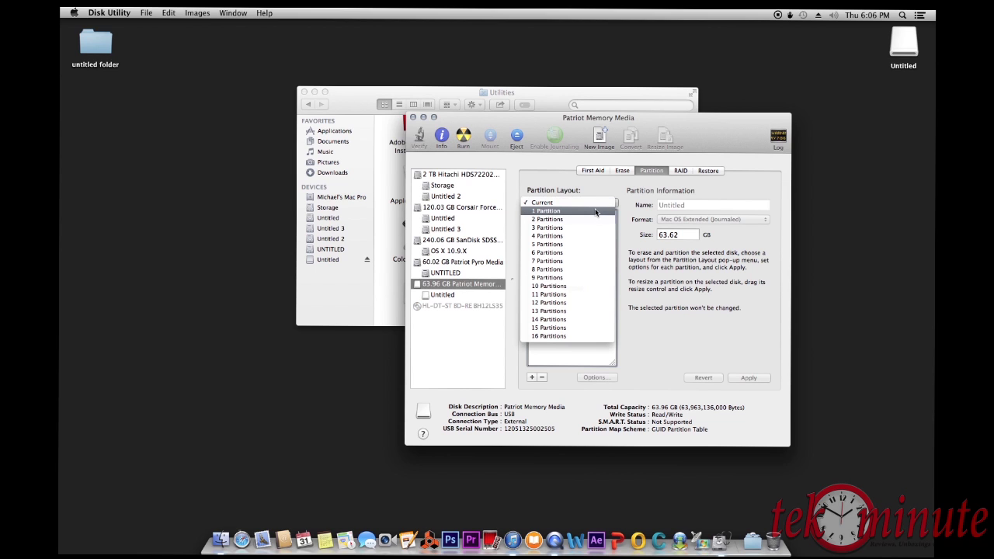
{"action": "left_click", "coordinate": [595, 212]}
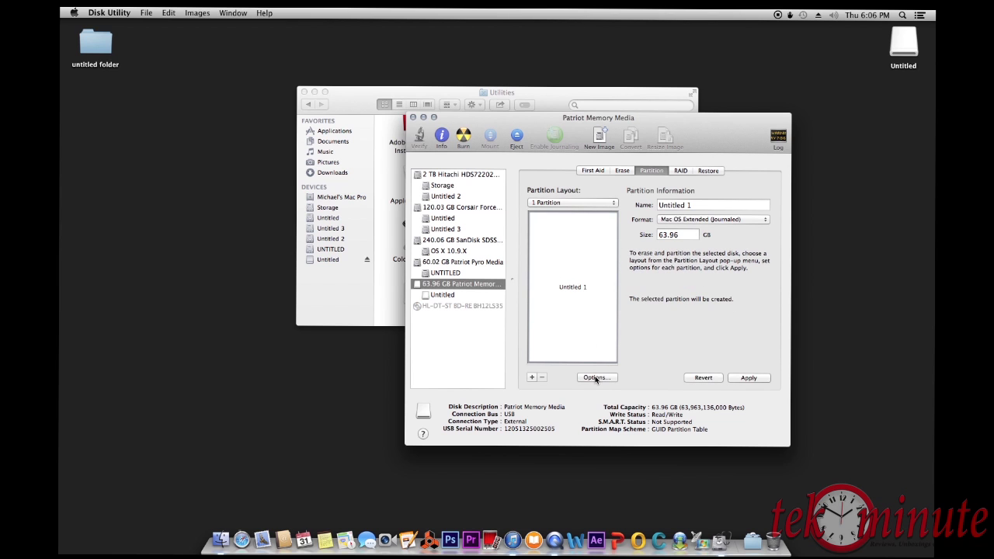
{"action": "left_click", "coordinate": [596, 377]}
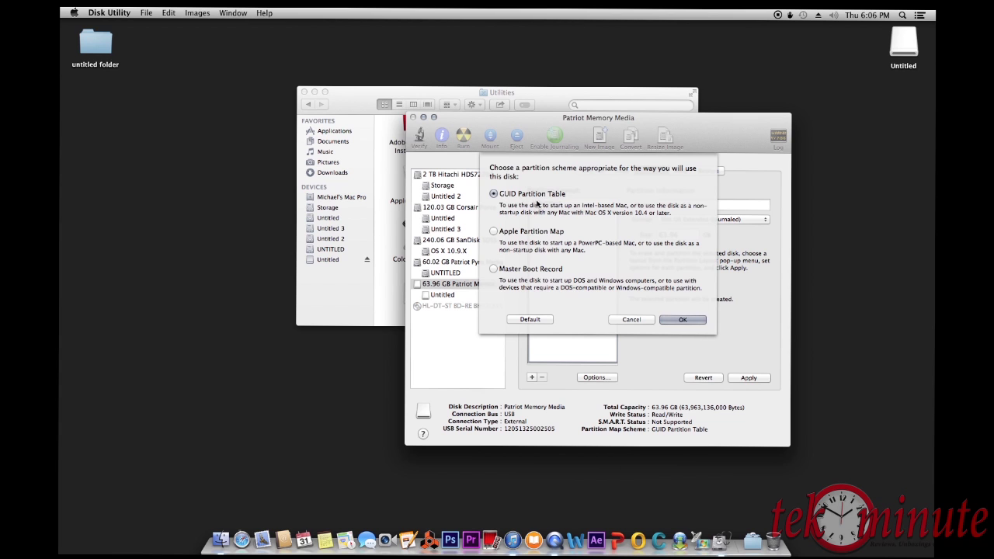
{"action": "left_click", "coordinate": [680, 319]}
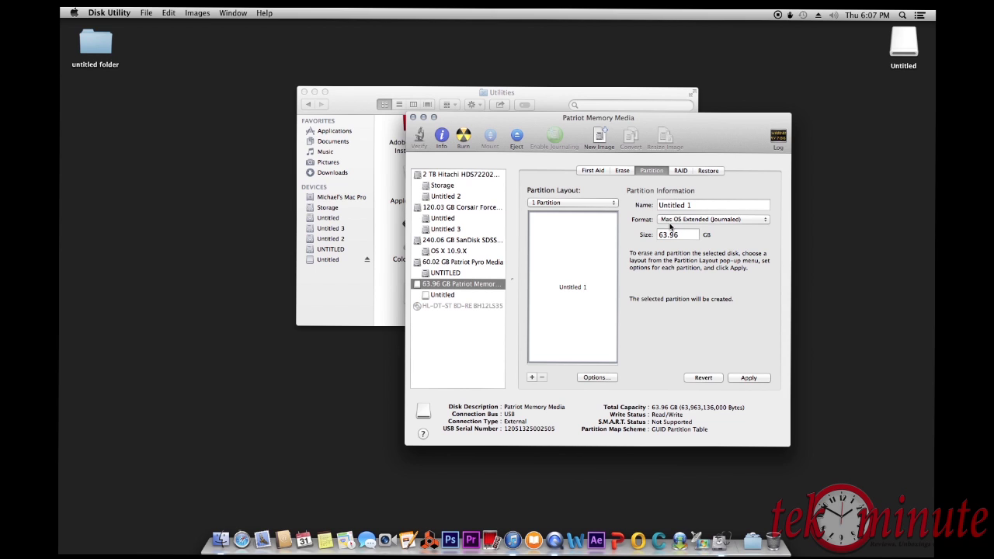
Step: Choose the Mac OS Extended (Journaled) format for the new partition and apply the partitioning to the Patriot drive
{"action": "left_click", "coordinate": [762, 220]}
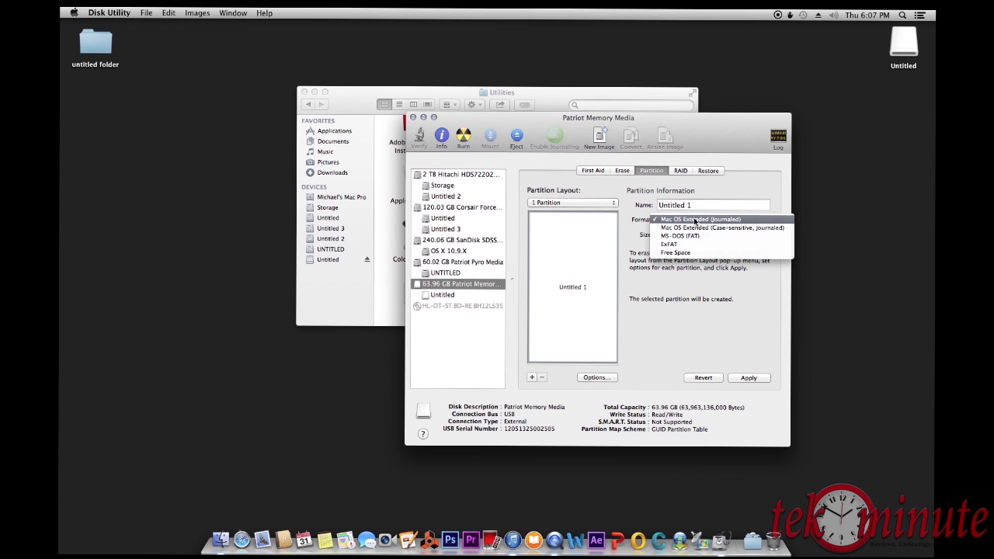
{"action": "left_click", "coordinate": [706, 220]}
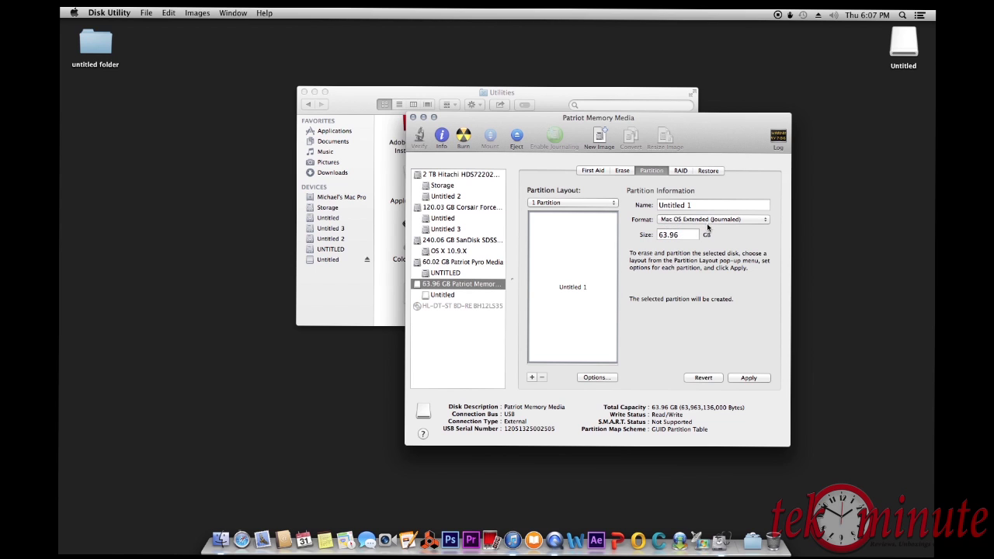
{"action": "left_click", "coordinate": [750, 379]}
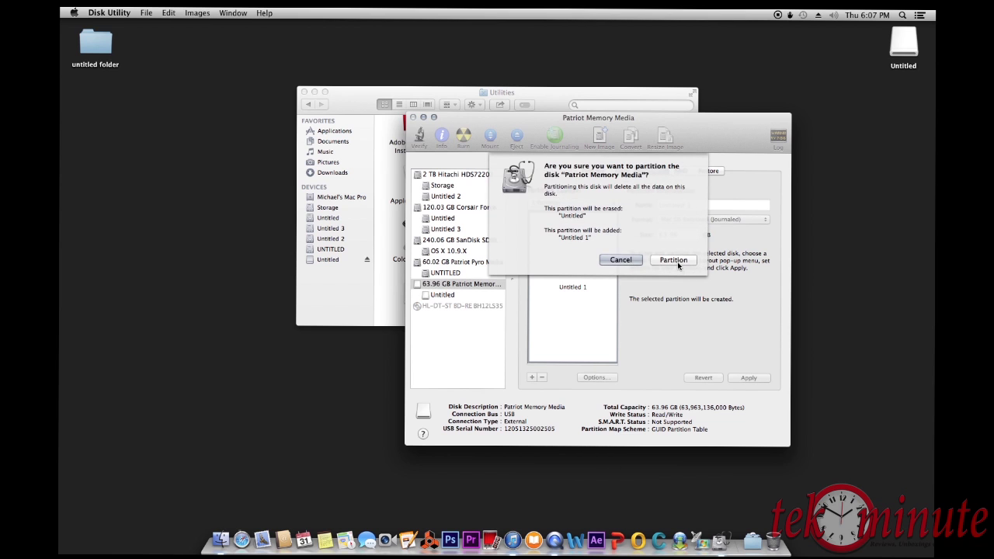
{"action": "left_click", "coordinate": [674, 260]}
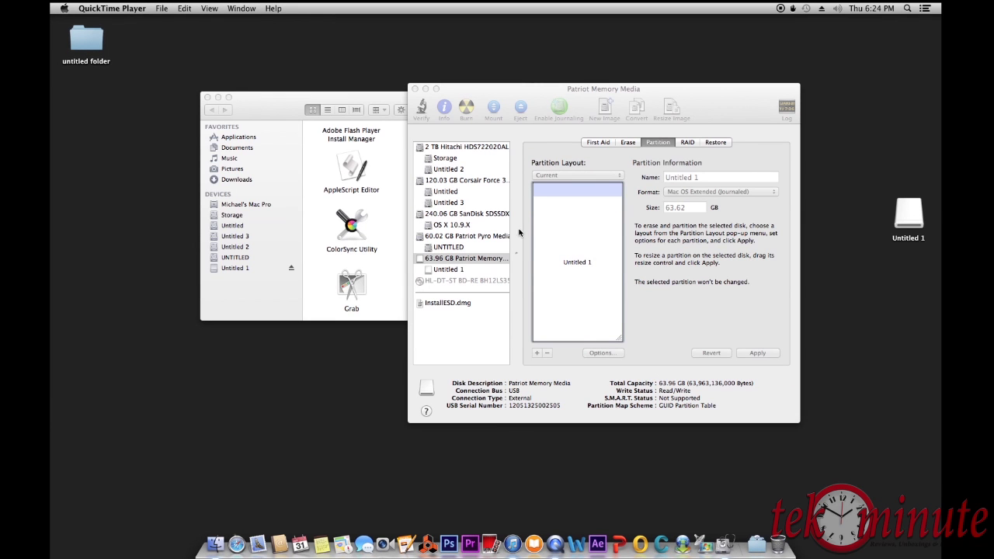
Step: Minimize Disk Utility and run the Show - Hide Files tool from the Downloads folder in Finder to reveal hidden files
{"action": "left_click", "coordinate": [491, 94]}
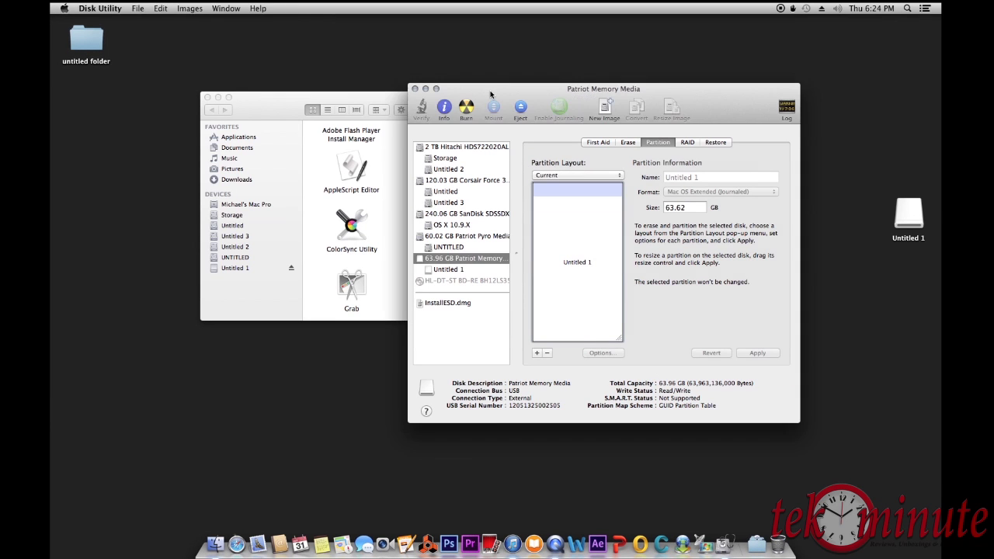
{"action": "left_click", "coordinate": [424, 88]}
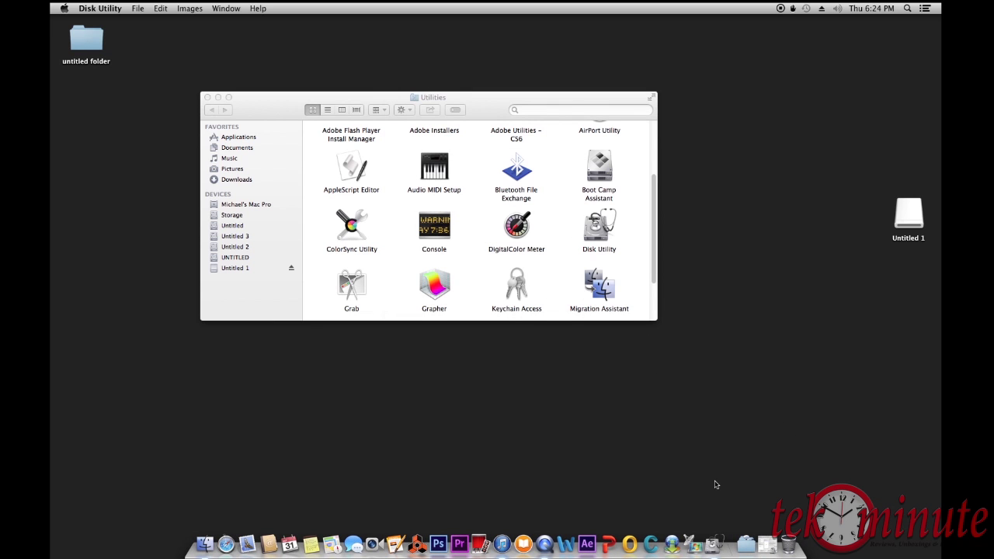
{"action": "left_click", "coordinate": [743, 535]}
{"action": "left_click", "coordinate": [784, 303]}
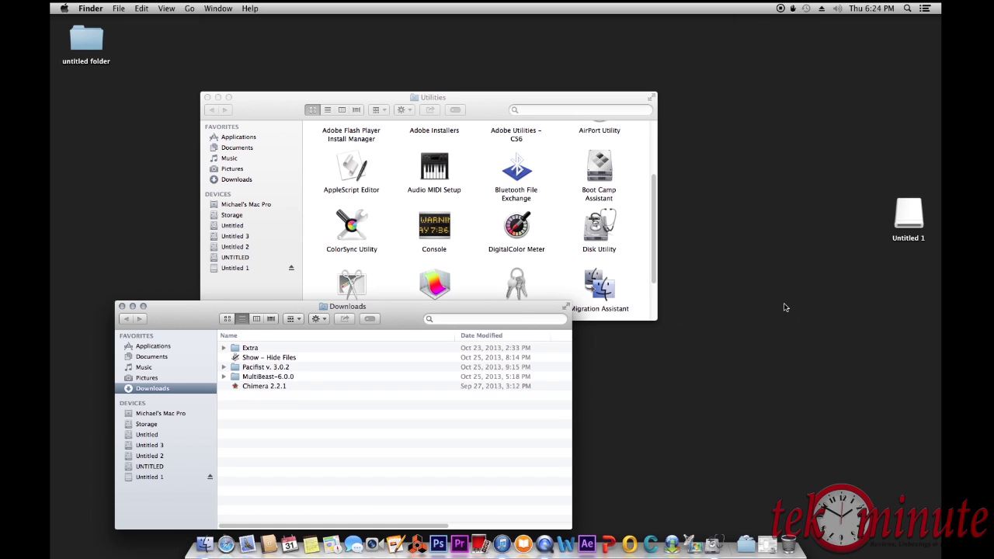
{"action": "left_click", "coordinate": [270, 360]}
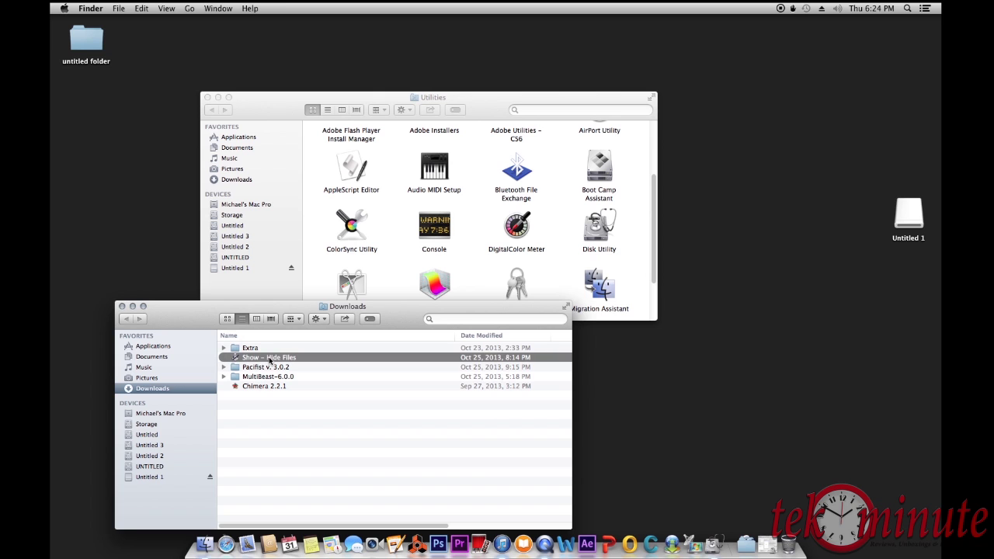
{"action": "double_click", "coordinate": [270, 360]}
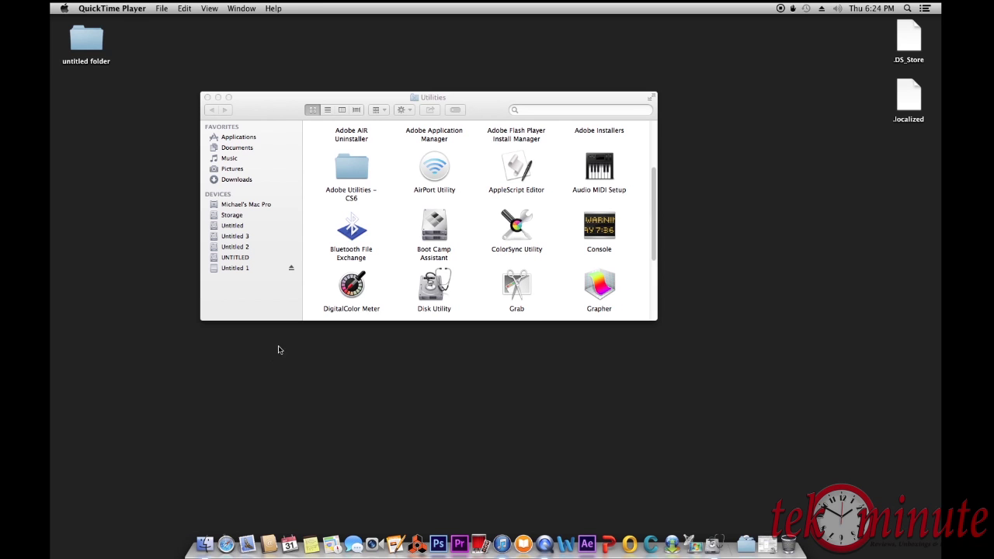
Step: Show the package contents of Install OS X Mavericks in Applications and open its Contents/SharedSupport folder
{"action": "left_click", "coordinate": [266, 99]}
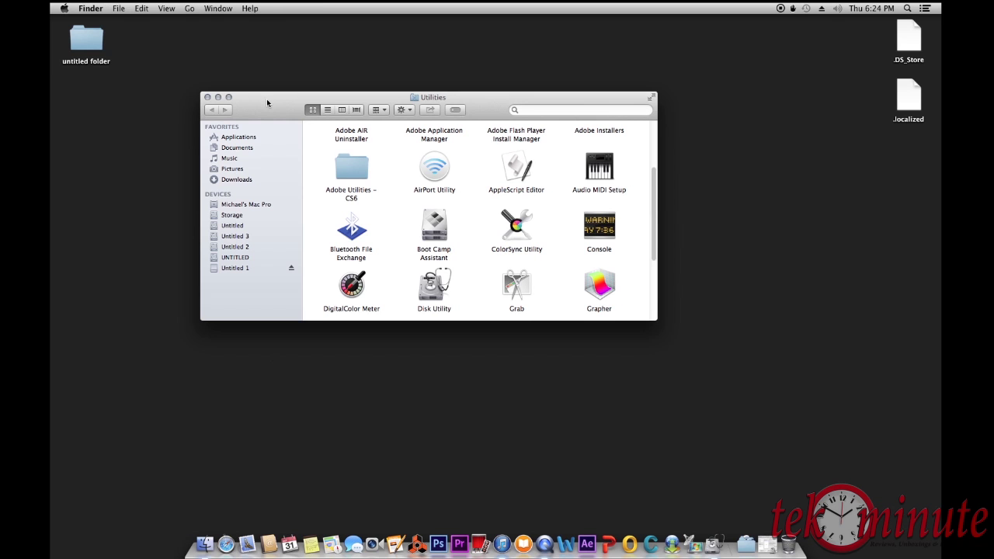
{"action": "left_click", "coordinate": [230, 139]}
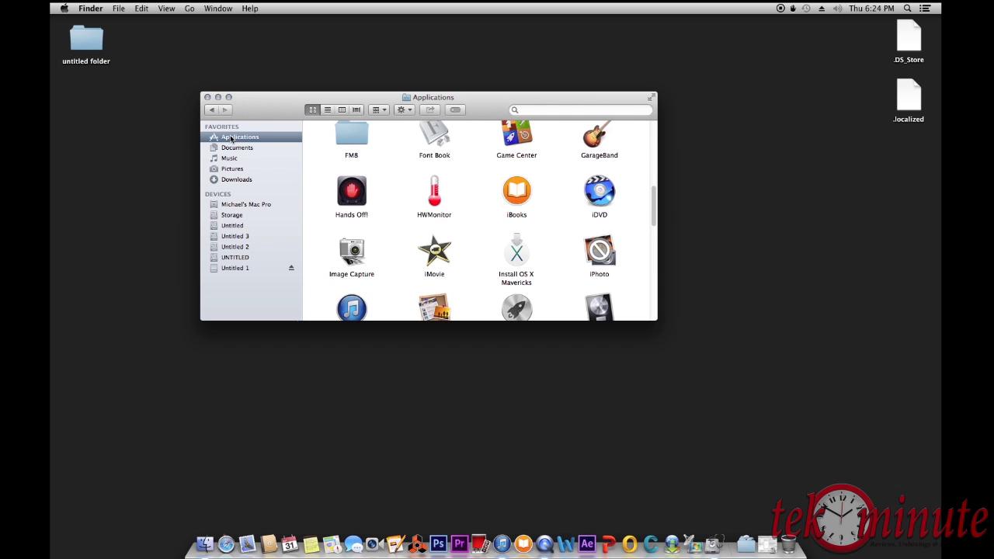
{"action": "right_click", "coordinate": [519, 265]}
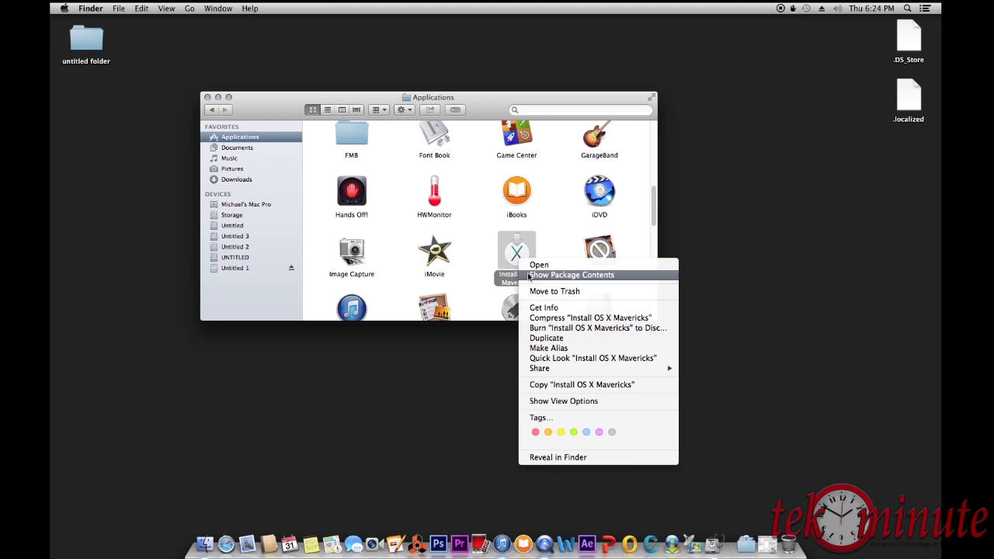
{"action": "left_click", "coordinate": [529, 275]}
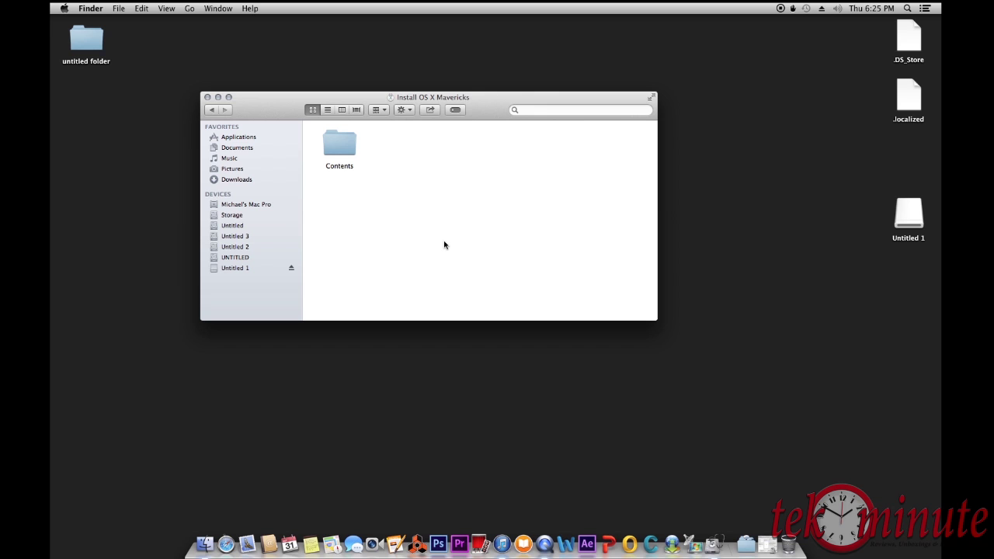
{"action": "double_click", "coordinate": [340, 148]}
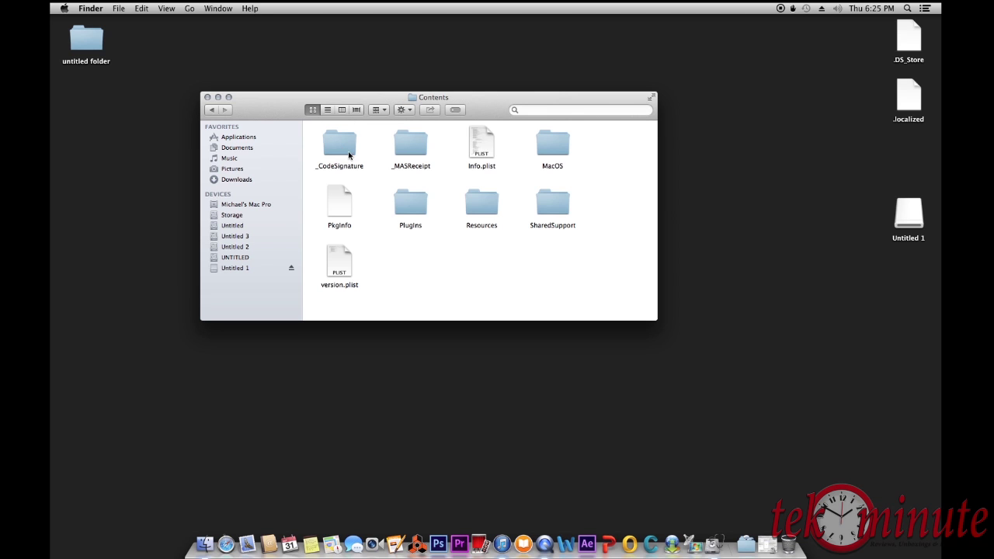
{"action": "double_click", "coordinate": [558, 208]}
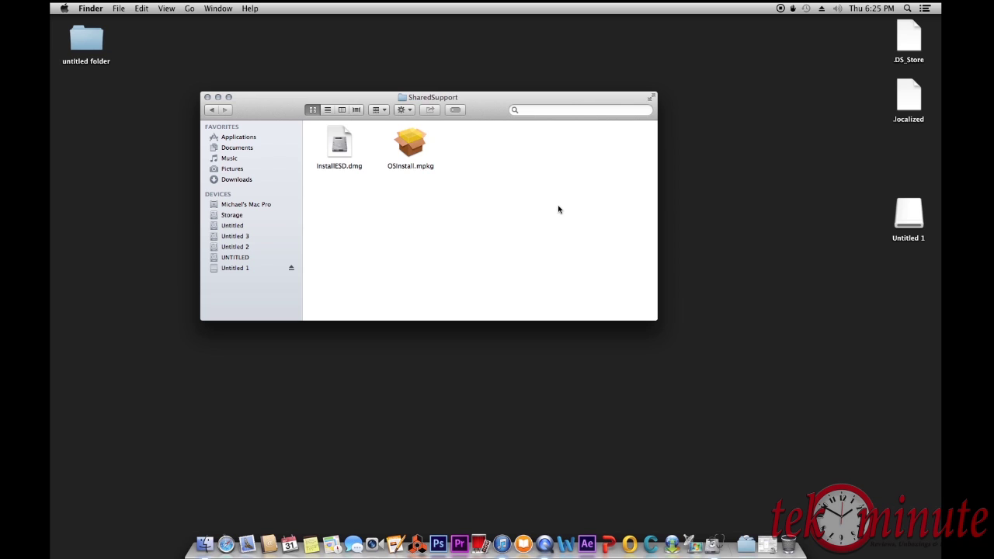
Step: Mount the InstallESD.dmg image from SharedSupport, skipping its verification
{"action": "left_click", "coordinate": [340, 152]}
{"action": "double_click", "coordinate": [339, 152]}
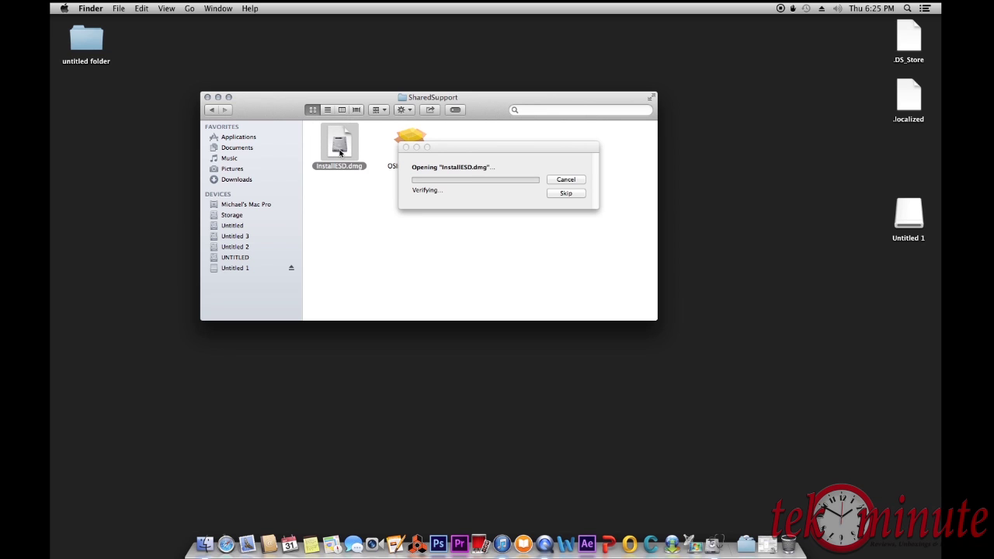
{"action": "left_click", "coordinate": [557, 195]}
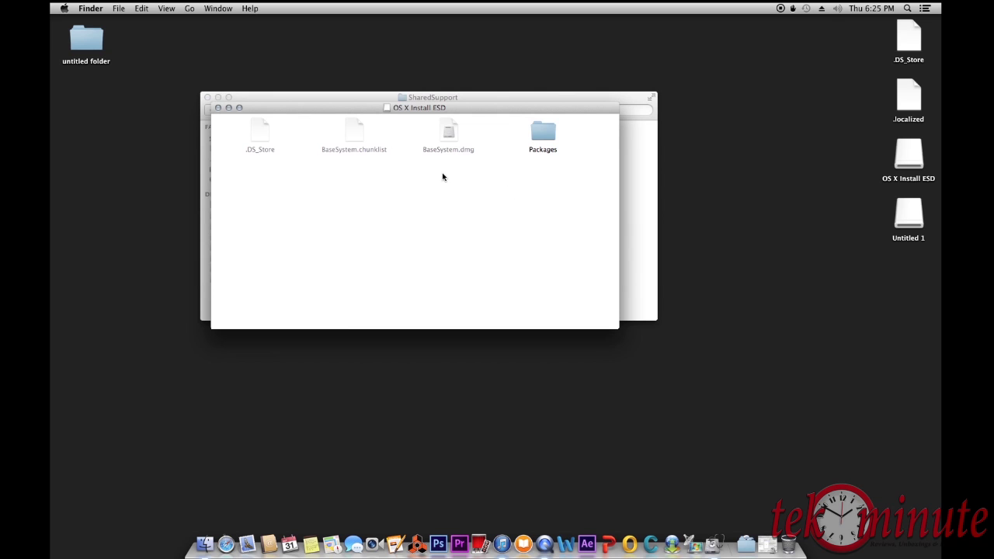
Step: Restore the Disk Utility window and add BaseSystem.dmg from the OS X Install ESD volume to its list of disk images
{"action": "left_click", "coordinate": [710, 535]}
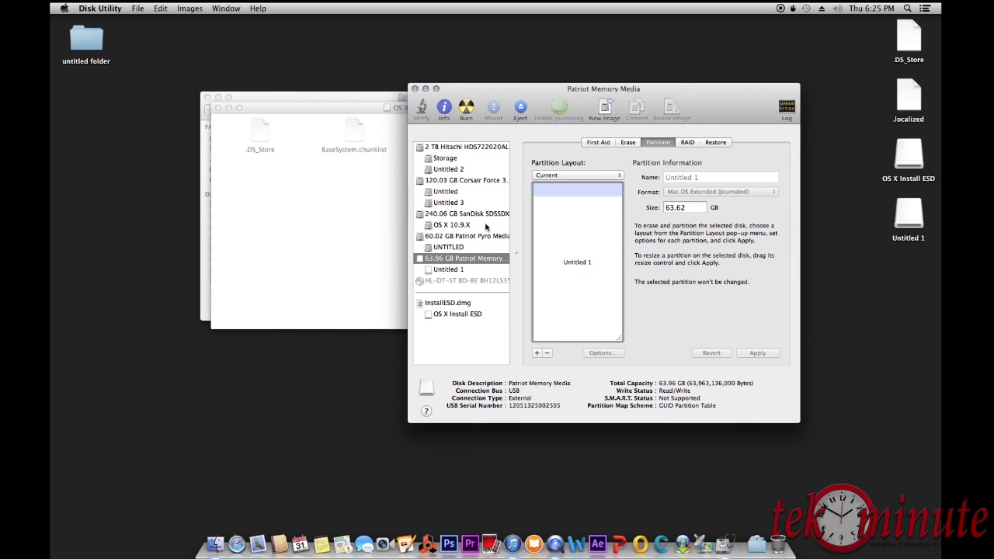
{"action": "left_click", "coordinate": [362, 116]}
{"action": "left_click_drag", "start_coordinate": [361, 118], "coordinate": [201, 91]}
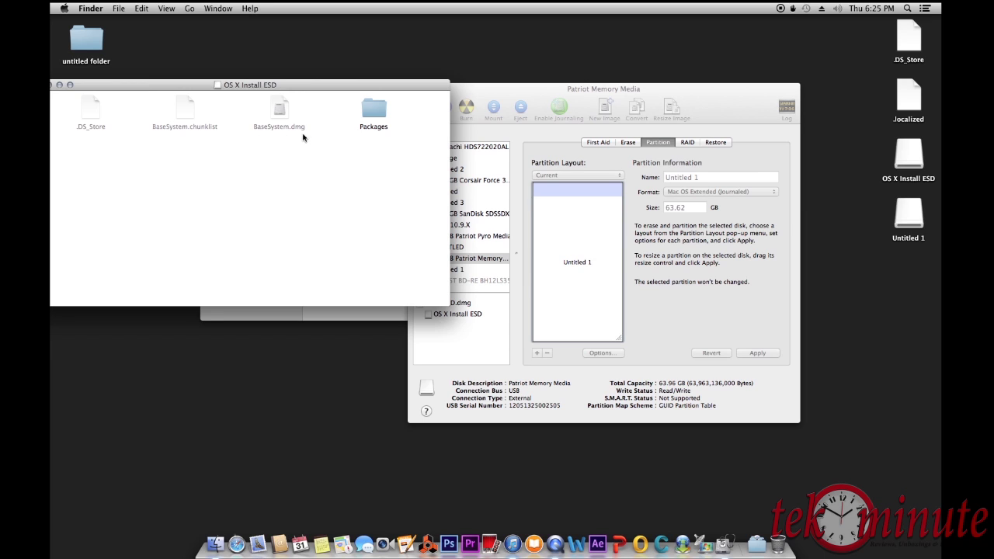
{"action": "left_click_drag", "start_coordinate": [281, 113], "coordinate": [446, 330]}
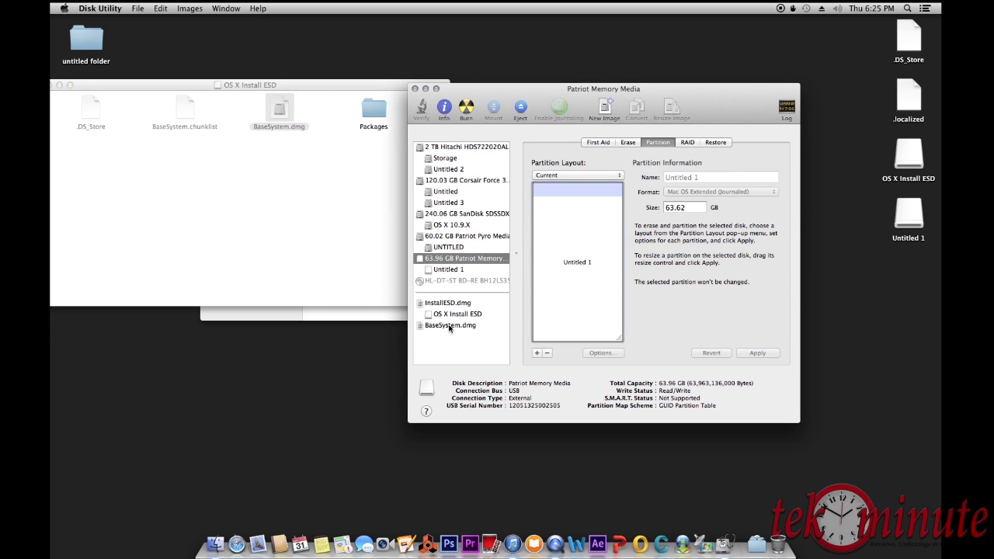
Step: Restore BaseSystem.dmg onto the Untitled 1 volume, erasing its contents, authorize with the account password, and return to Disk Utility
{"action": "left_click", "coordinate": [449, 325]}
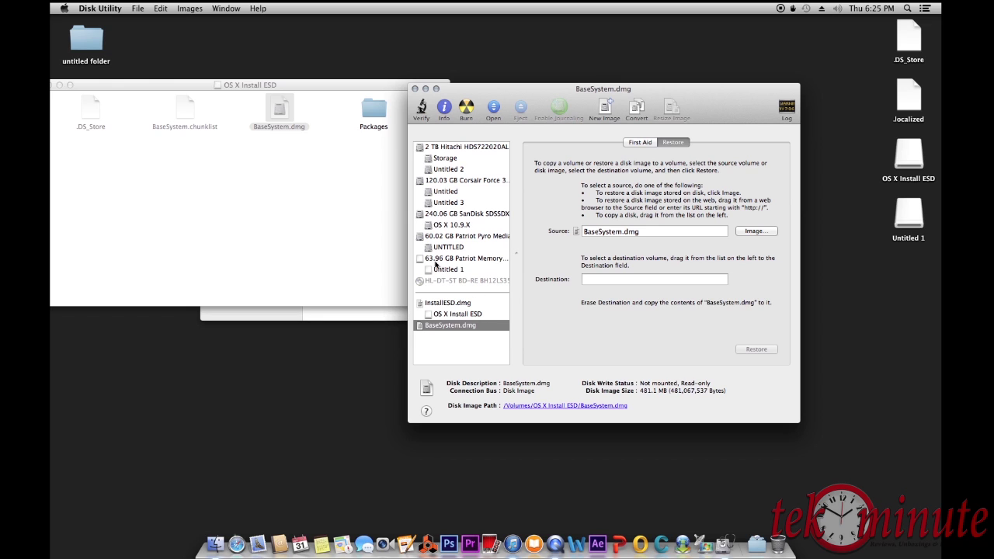
{"action": "left_click_drag", "start_coordinate": [439, 271], "coordinate": [613, 279]}
{"action": "left_click", "coordinate": [755, 350]}
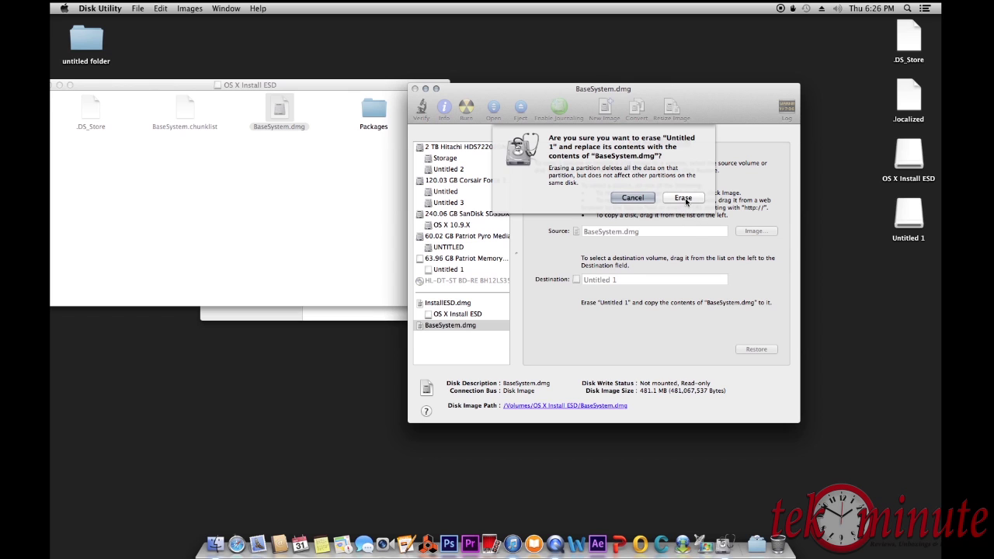
{"action": "left_click", "coordinate": [683, 198]}
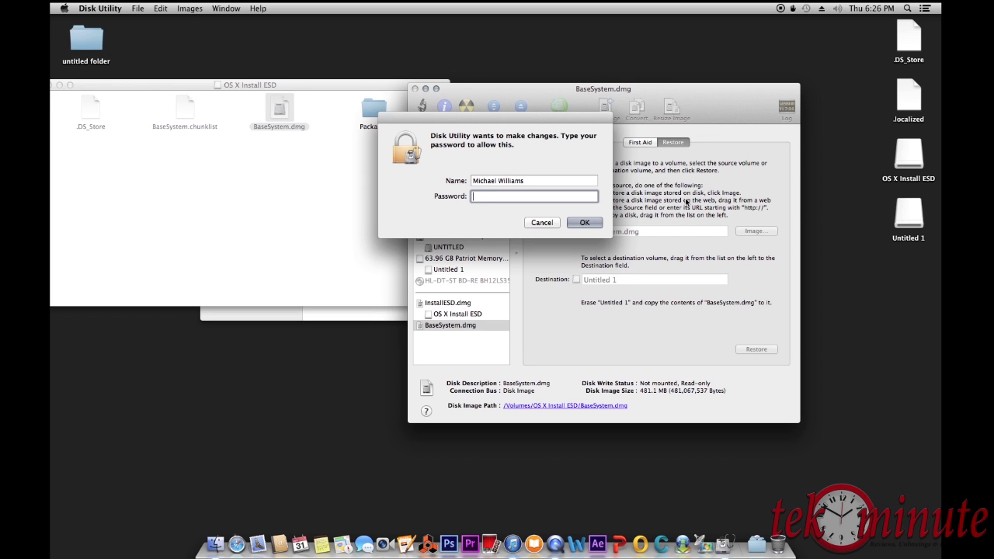
{"action": "type", "text": "****"}
{"action": "key", "text": "Return"}
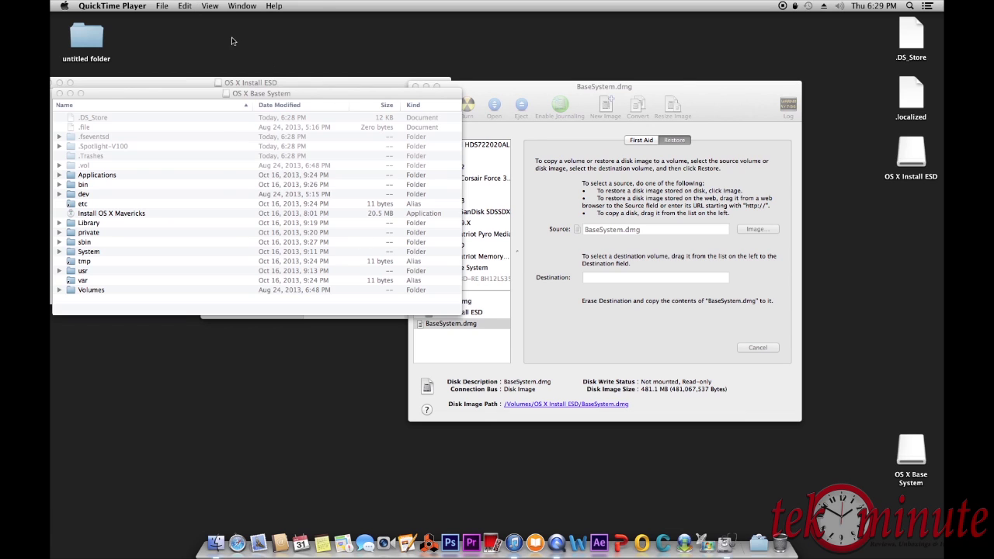
{"action": "left_click", "coordinate": [514, 98]}
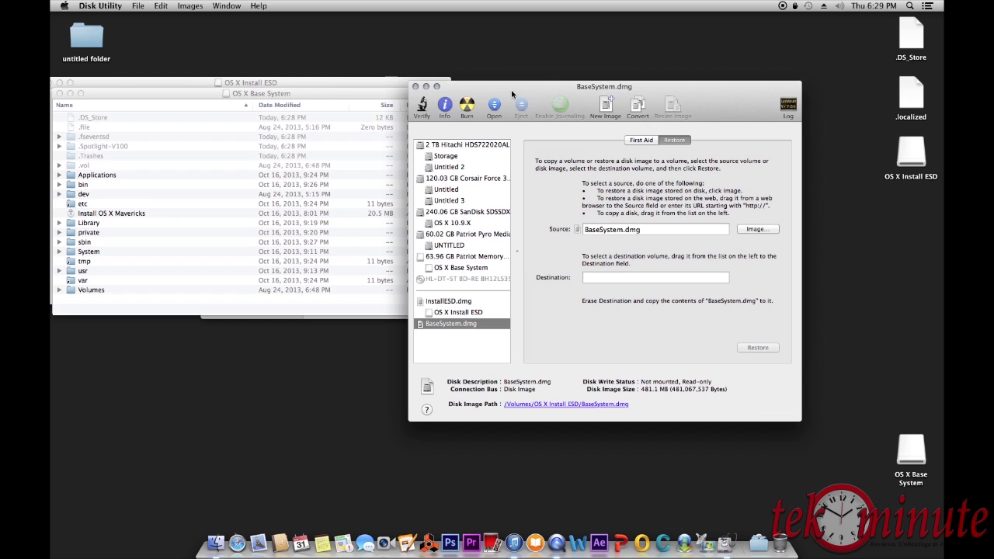
Step: Close Disk Utility and open the System/Installation folder of the OS X Base System volume
{"action": "left_click", "coordinate": [415, 87]}
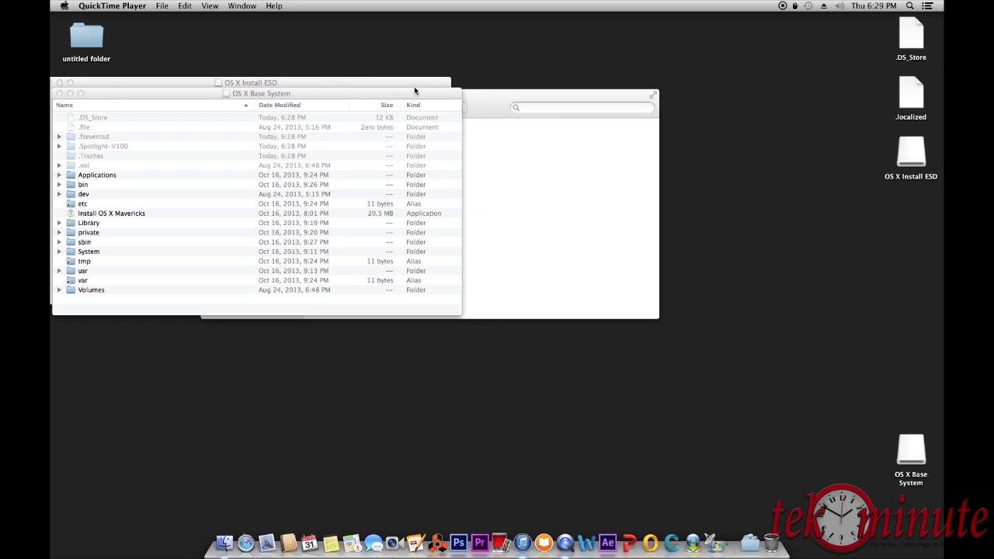
{"action": "left_click_drag", "start_coordinate": [321, 97], "coordinate": [715, 84]}
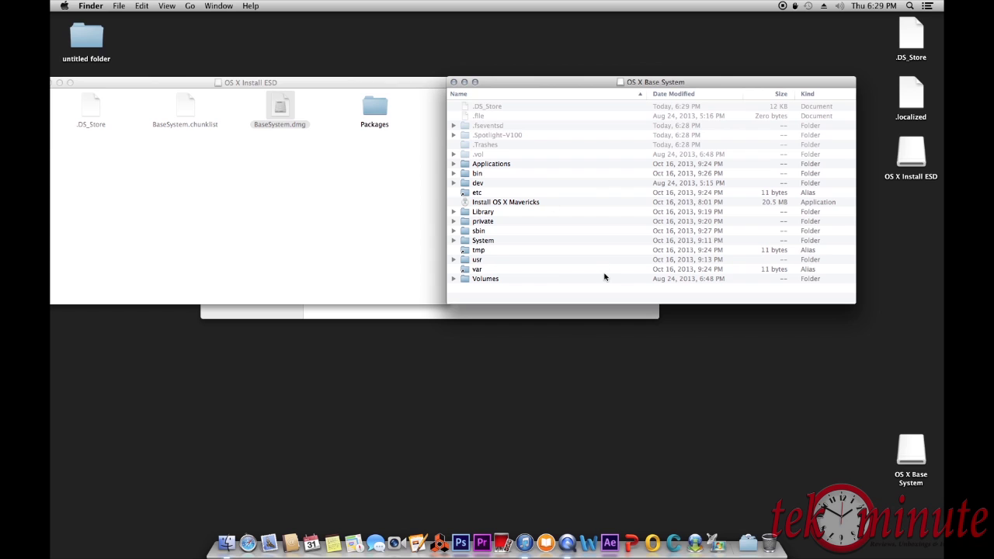
{"action": "double_click", "coordinate": [484, 241]}
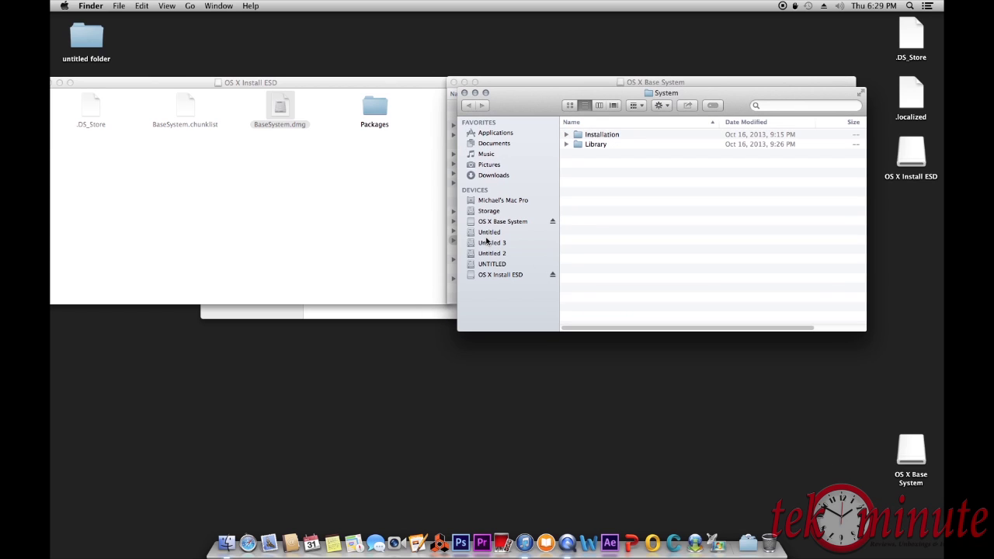
{"action": "double_click", "coordinate": [610, 137]}
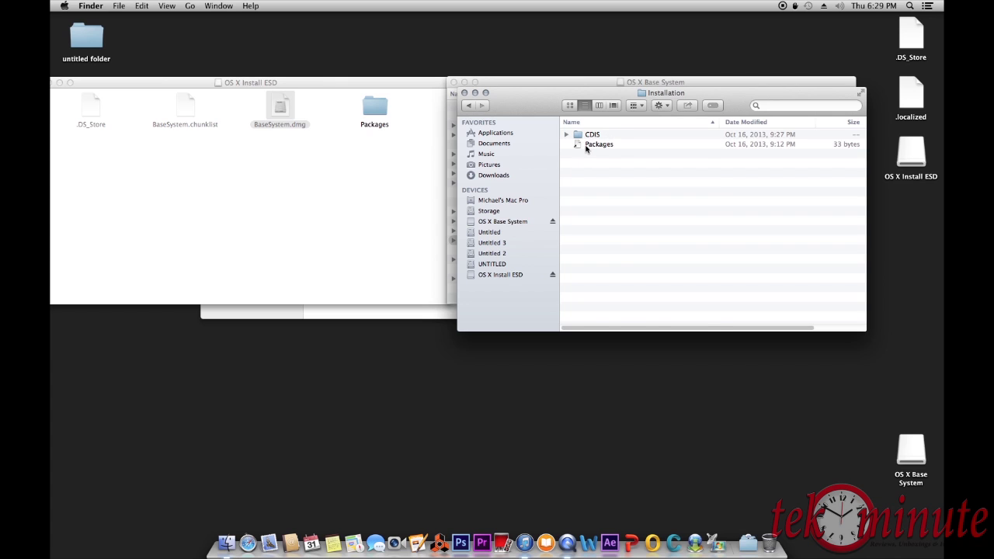
Step: Replace the Packages alias in the Installation folder with the Packages folder from OS X Install ESD
{"action": "right_click", "coordinate": [588, 148]}
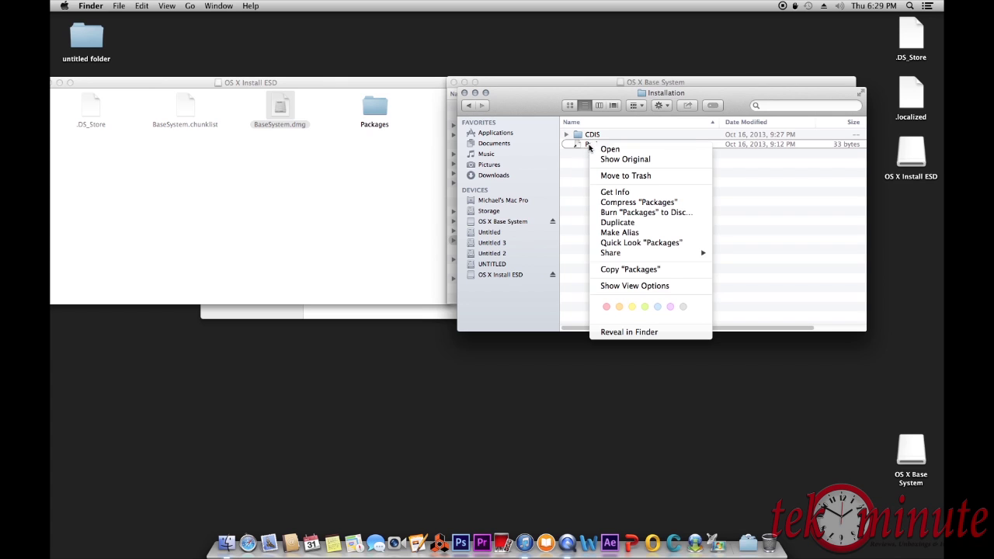
{"action": "left_click", "coordinate": [625, 176]}
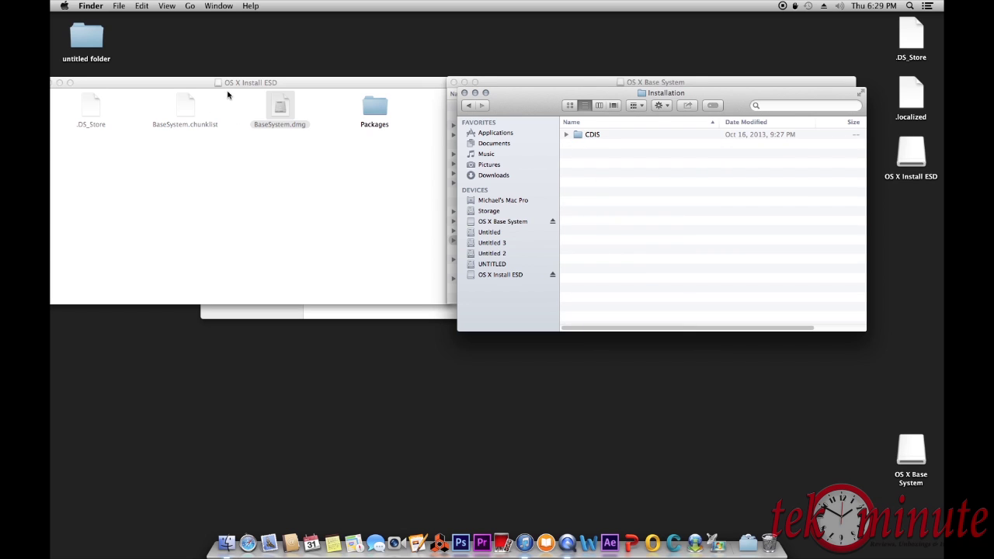
{"action": "left_click", "coordinate": [379, 110]}
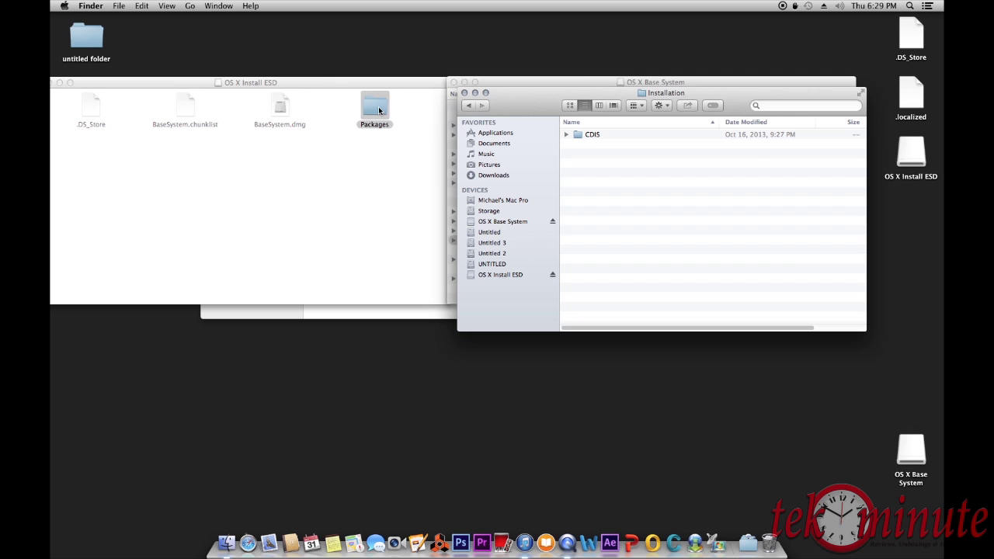
{"action": "left_click_drag", "start_coordinate": [379, 110], "coordinate": [610, 184]}
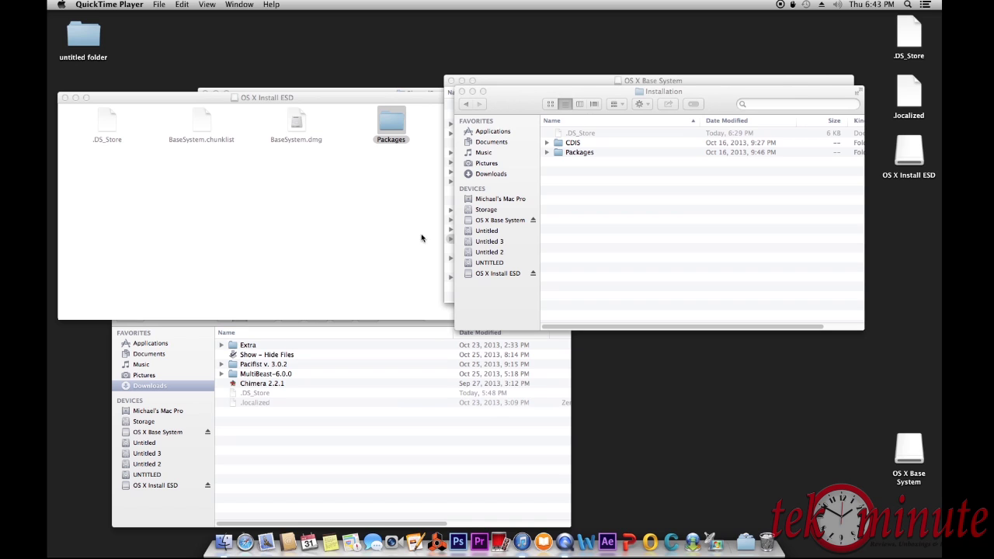
Step: Close the Installation, OS X Install ESD and SharedSupport windows, keeping the OS X Base System window open
{"action": "left_click", "coordinate": [462, 92]}
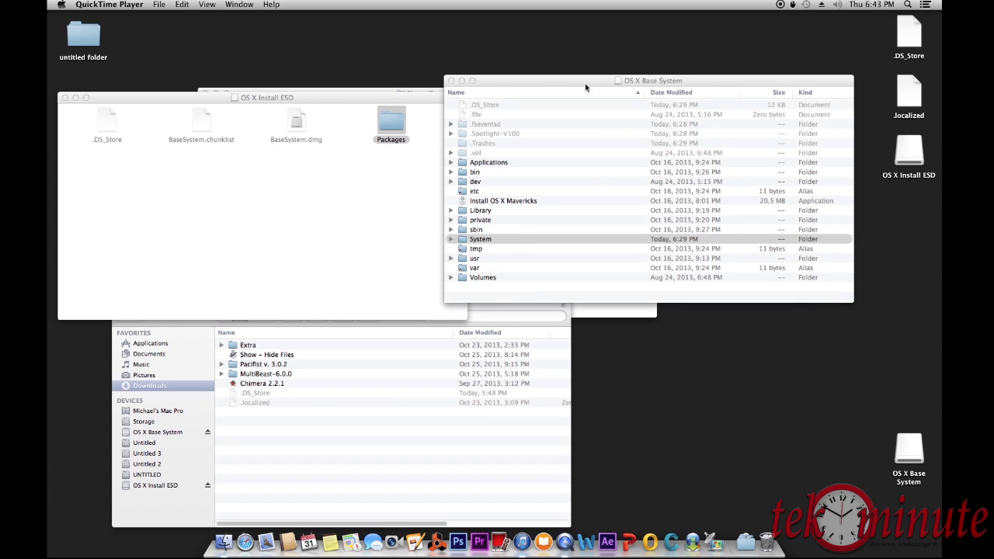
{"action": "left_click_drag", "start_coordinate": [582, 81], "coordinate": [643, 60]}
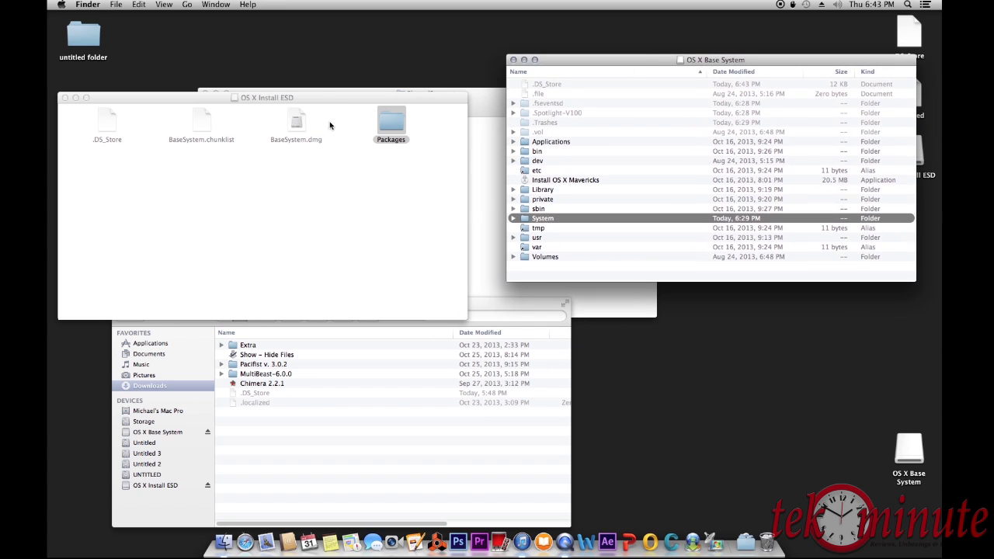
{"action": "left_click", "coordinate": [323, 99]}
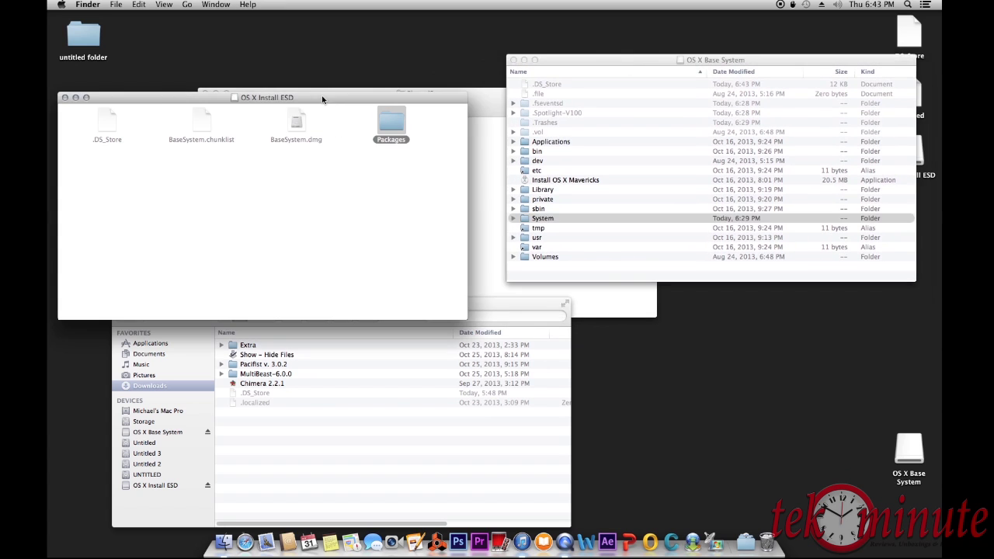
{"action": "left_click", "coordinate": [65, 98]}
{"action": "left_click", "coordinate": [246, 103]}
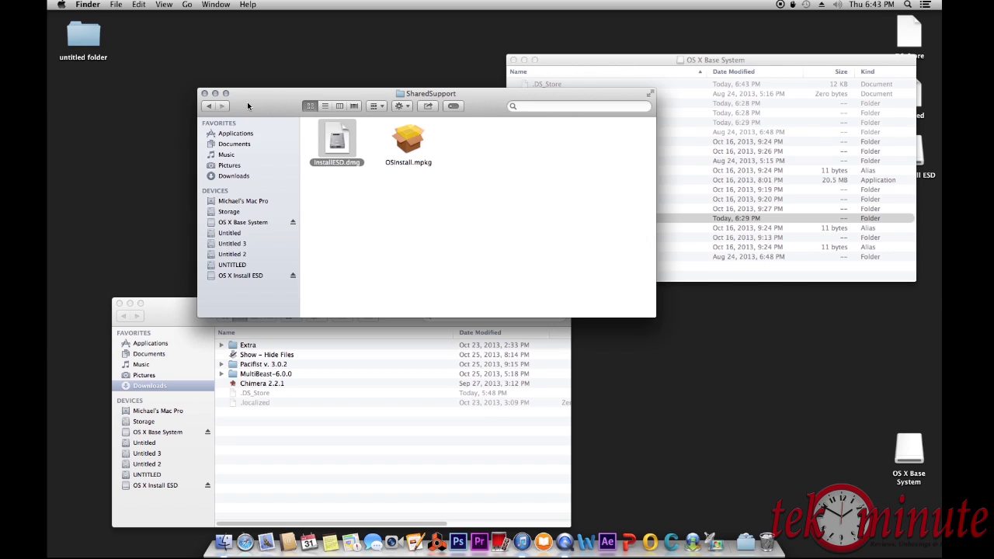
{"action": "left_click", "coordinate": [202, 93]}
Step: Launch Pacifist from the Pacifist v. 3.0.2 folder in Downloads, dismissing its welcome window and declining the QuickLook plug-in
{"action": "left_click_drag", "start_coordinate": [176, 323], "coordinate": [159, 252]}
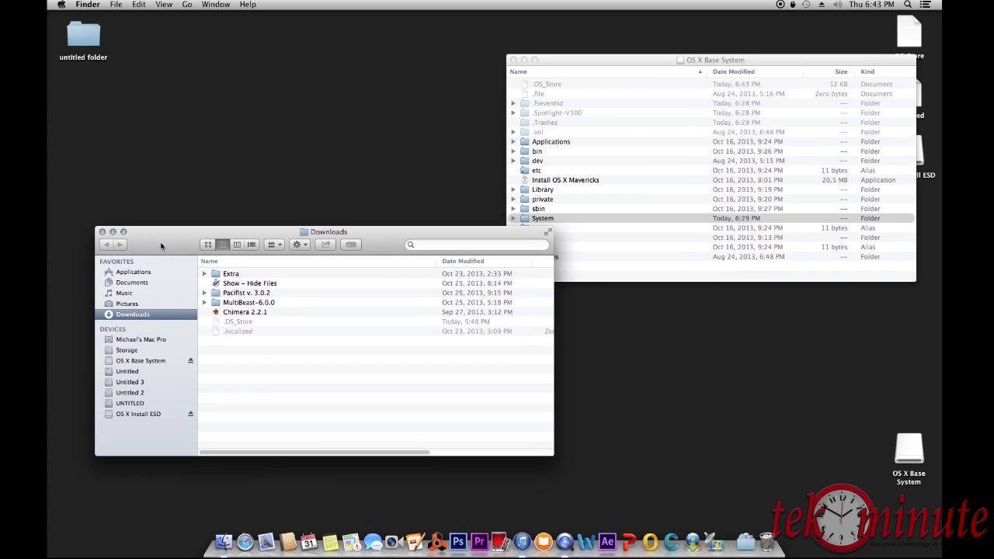
{"action": "double_click", "coordinate": [225, 294]}
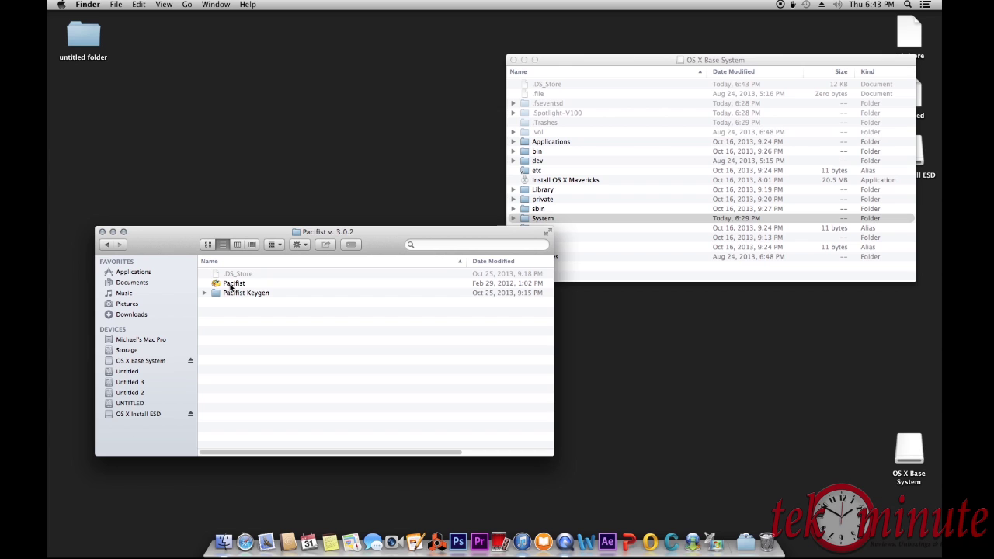
{"action": "double_click", "coordinate": [231, 284]}
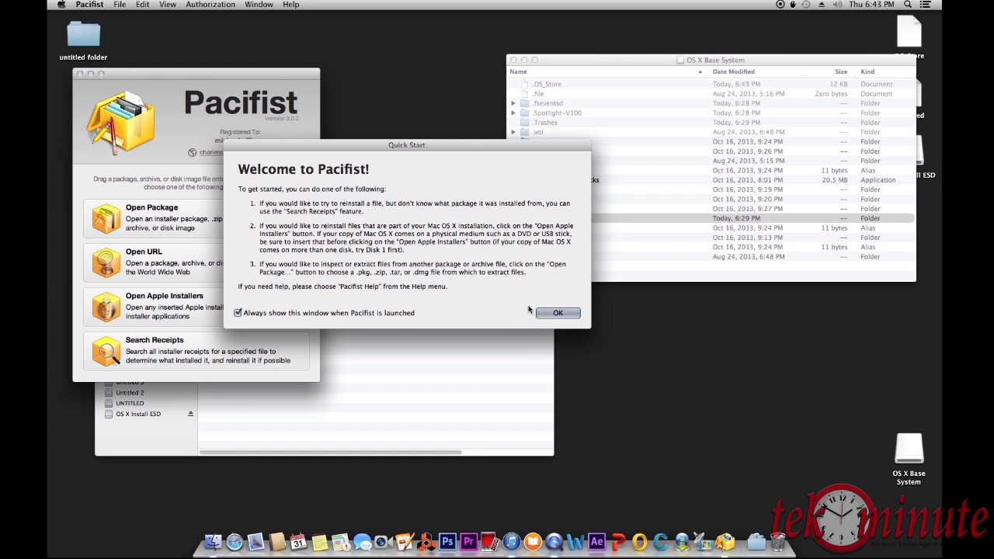
{"action": "left_click", "coordinate": [551, 313]}
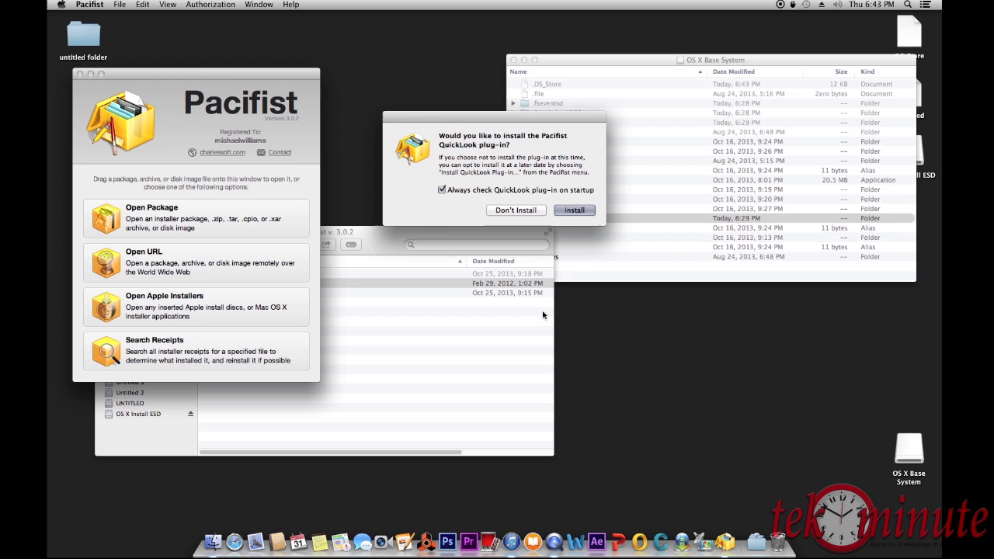
{"action": "left_click", "coordinate": [532, 212]}
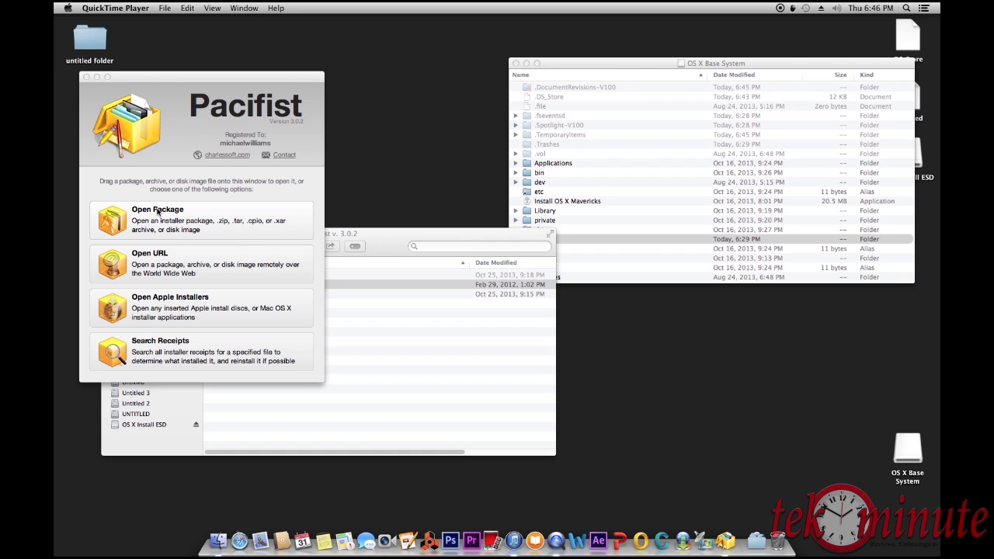
Step: Open the package BaseSystemBinaries.pkg from System/Installation/Packages on the OS X Base System volume
{"action": "left_click", "coordinate": [199, 228]}
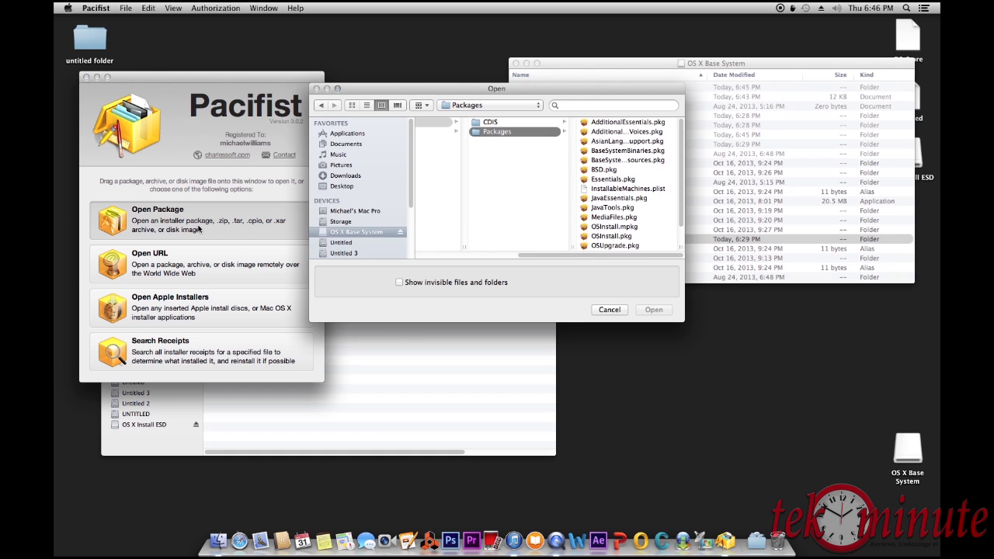
{"action": "left_click", "coordinate": [333, 233]}
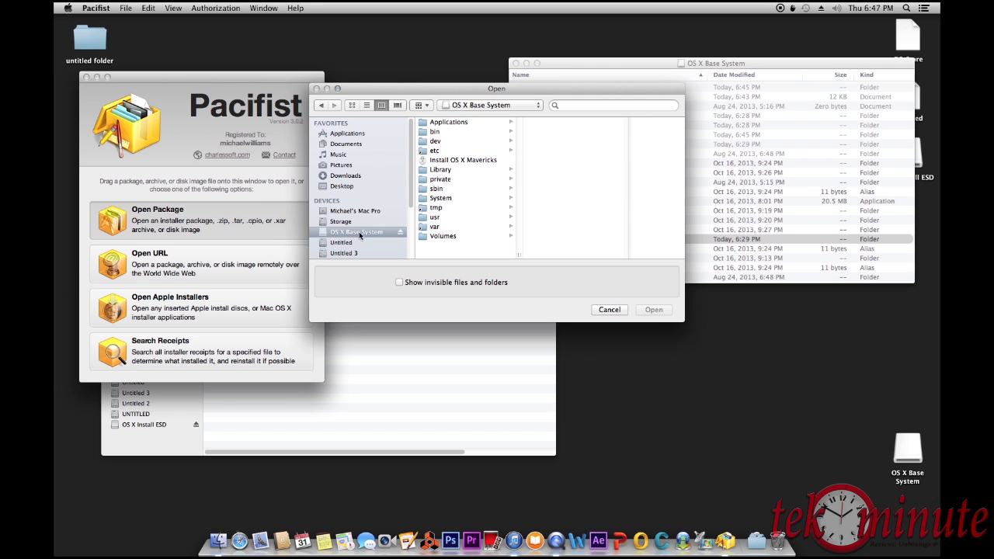
{"action": "left_click", "coordinate": [437, 201]}
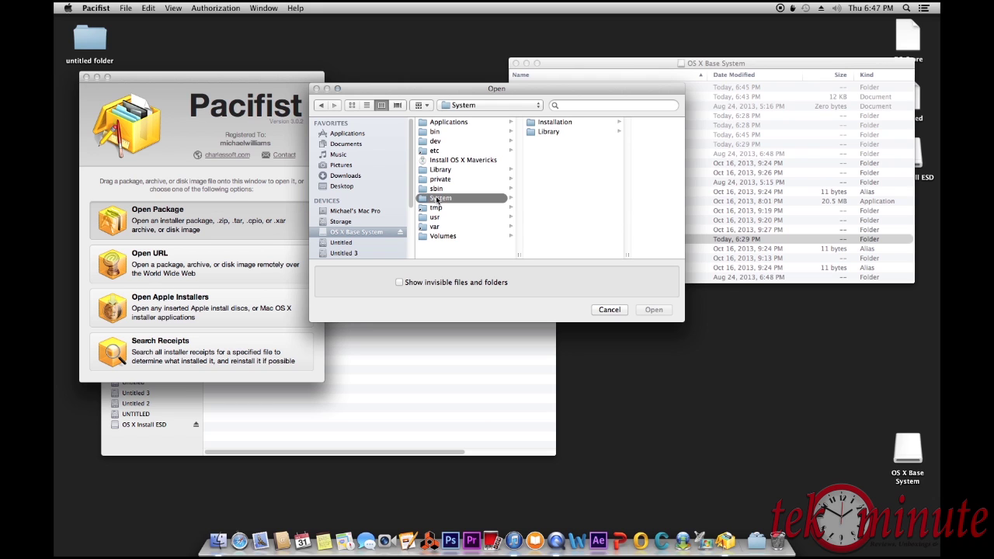
{"action": "left_click", "coordinate": [553, 124]}
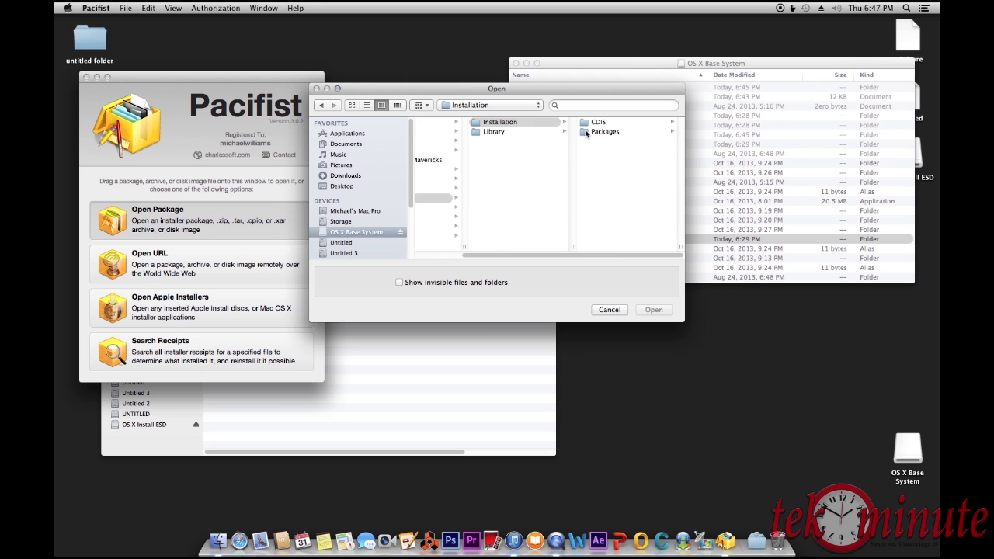
{"action": "left_click", "coordinate": [585, 132]}
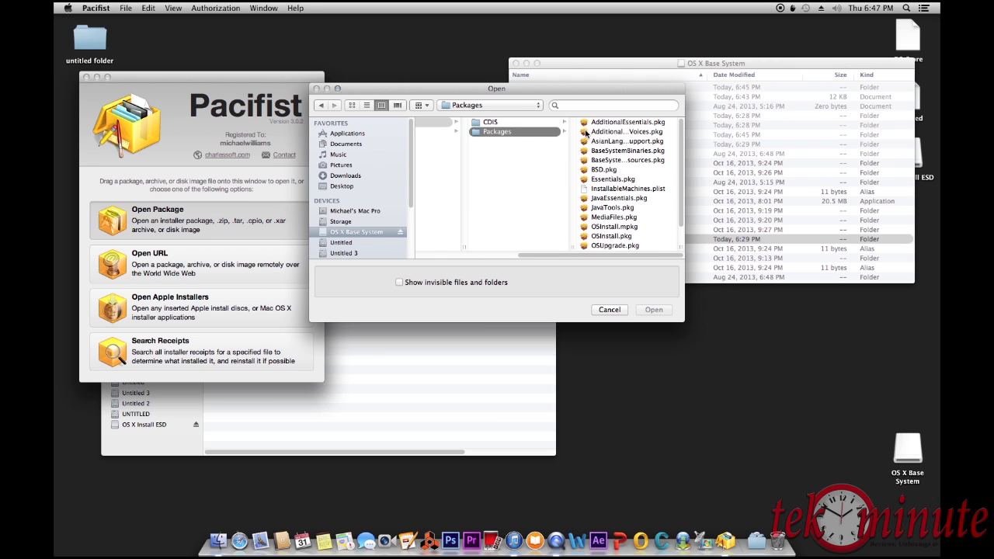
{"action": "left_click", "coordinate": [620, 151]}
{"action": "key", "text": "Return"}
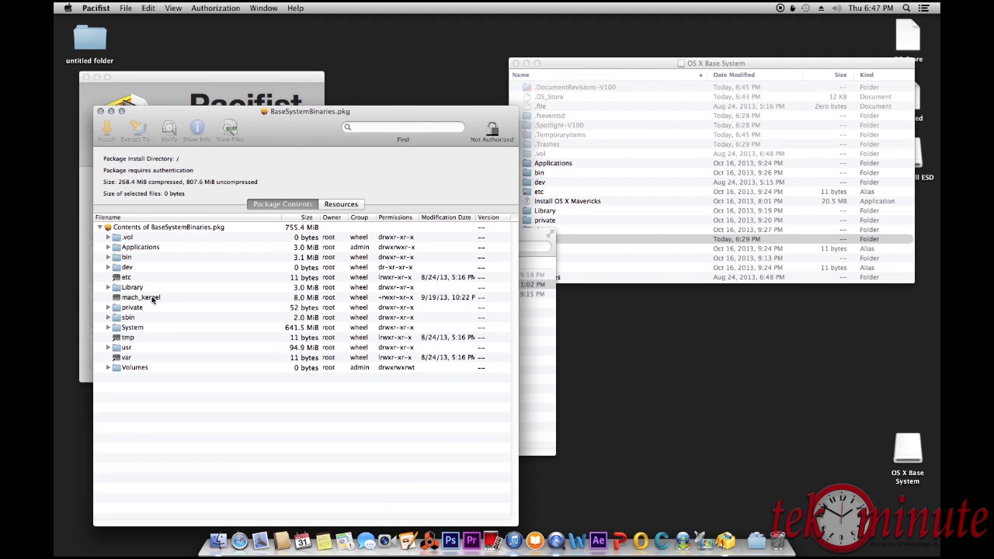
Step: Extract mach_kernel to the Desktop with administrator privileges, authorize with the account password, and close the package and Pacifist windows
{"action": "left_click", "coordinate": [152, 300]}
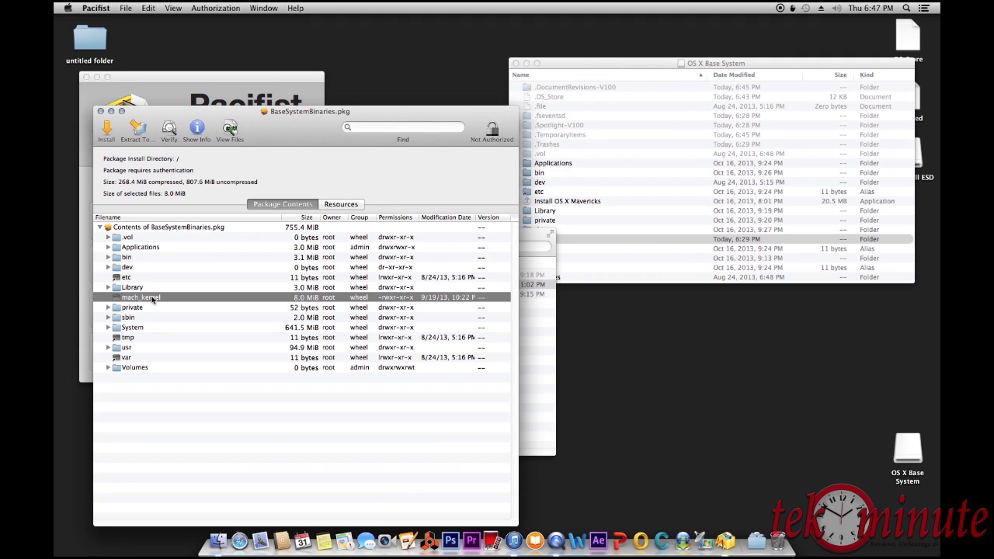
{"action": "left_click", "coordinate": [137, 129]}
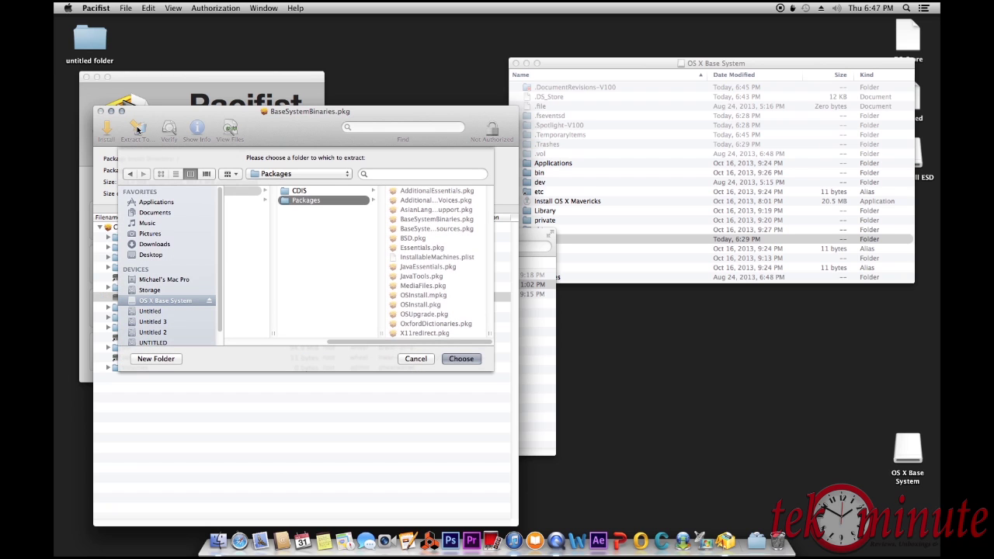
{"action": "left_click", "coordinate": [151, 255]}
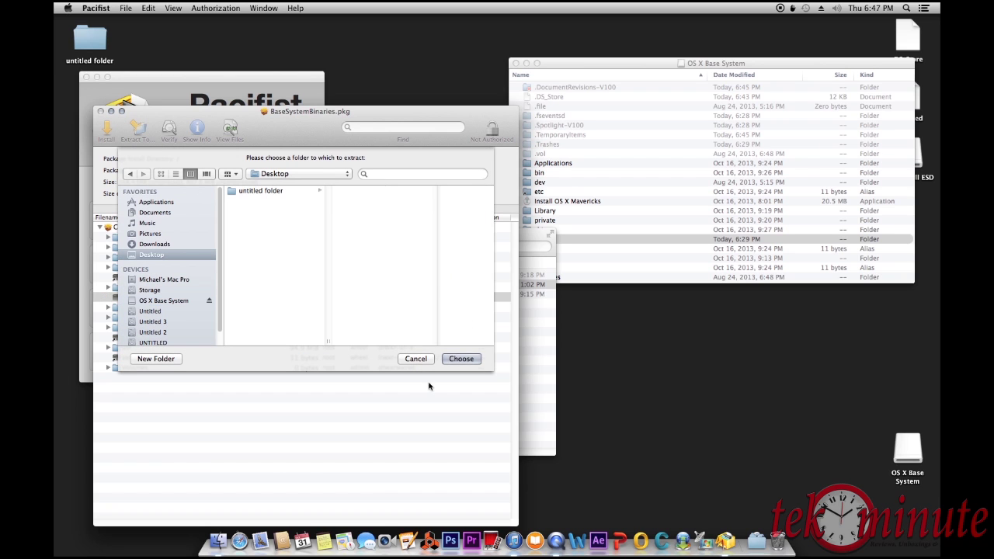
{"action": "left_click", "coordinate": [463, 359]}
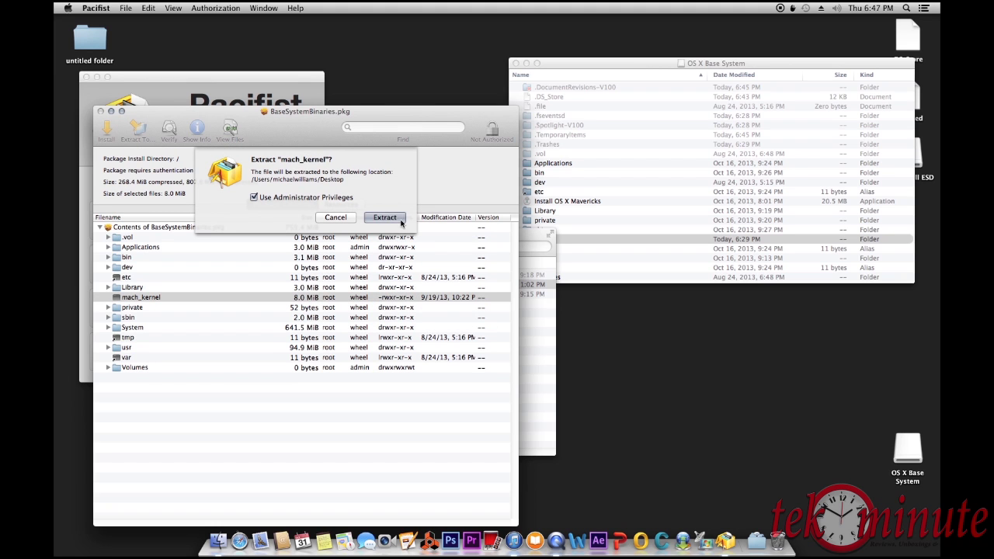
{"action": "left_click", "coordinate": [398, 219]}
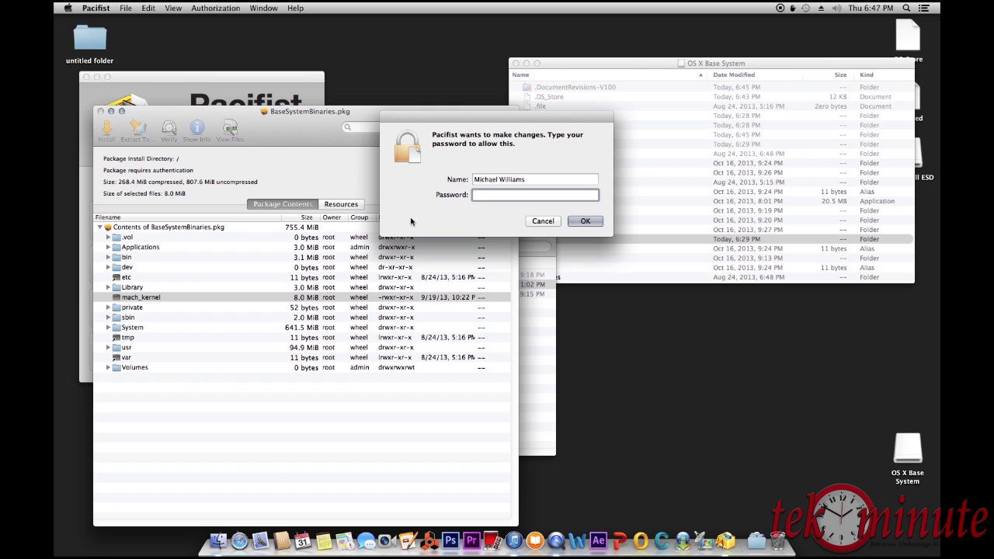
{"action": "type", "text": "***"}
{"action": "key", "text": "Return"}
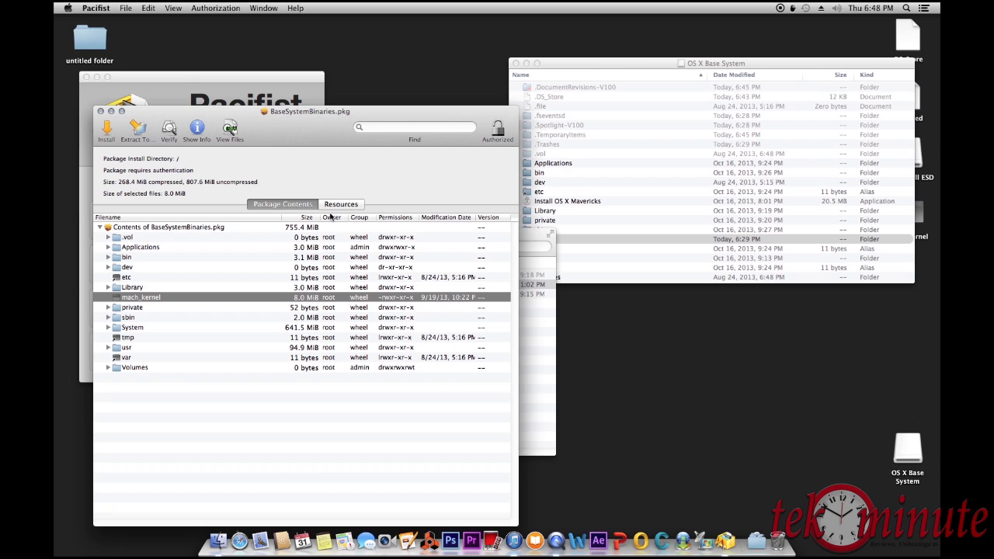
{"action": "left_click", "coordinate": [100, 111]}
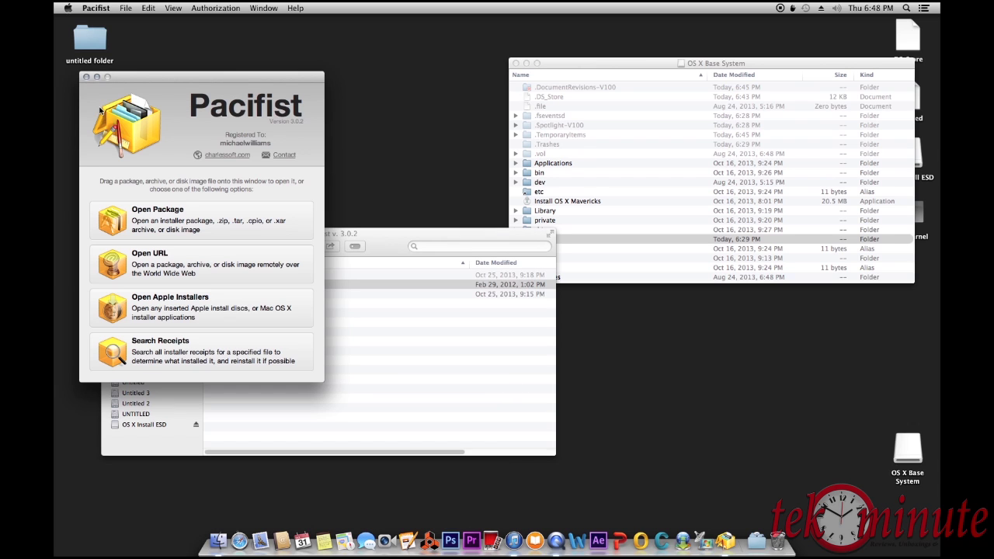
{"action": "left_click", "coordinate": [86, 78]}
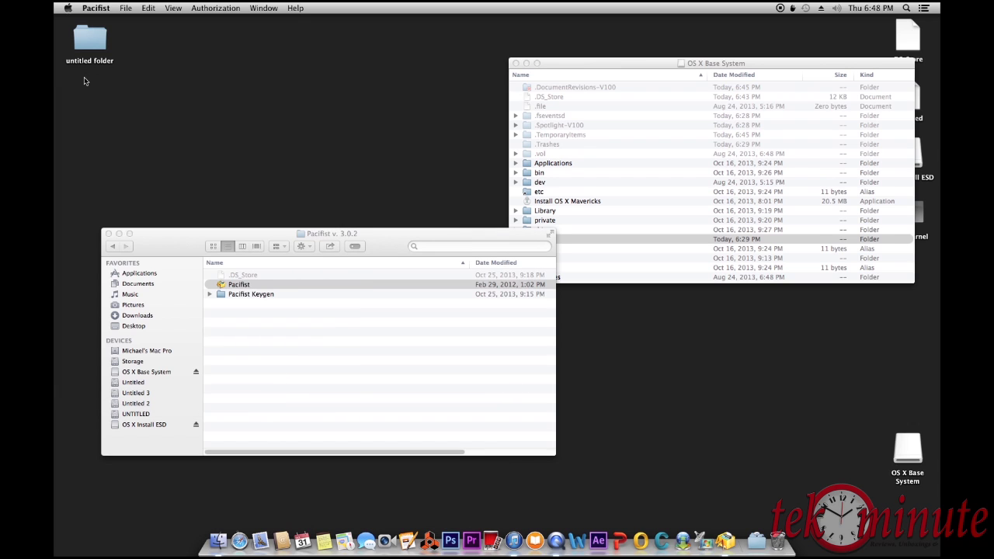
Step: Rearrange the Finder windows, enlarge the OS X Base System window, and copy mach_kernel from the Desktop into that volume's root
{"action": "left_click_drag", "start_coordinate": [159, 237], "coordinate": [110, 112]}
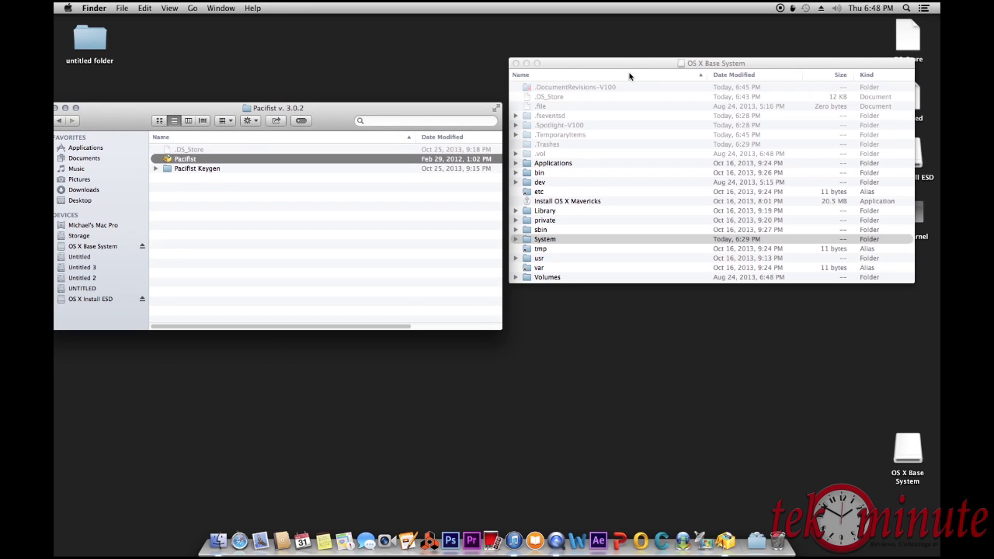
{"action": "left_click_drag", "start_coordinate": [628, 65], "coordinate": [524, 133]}
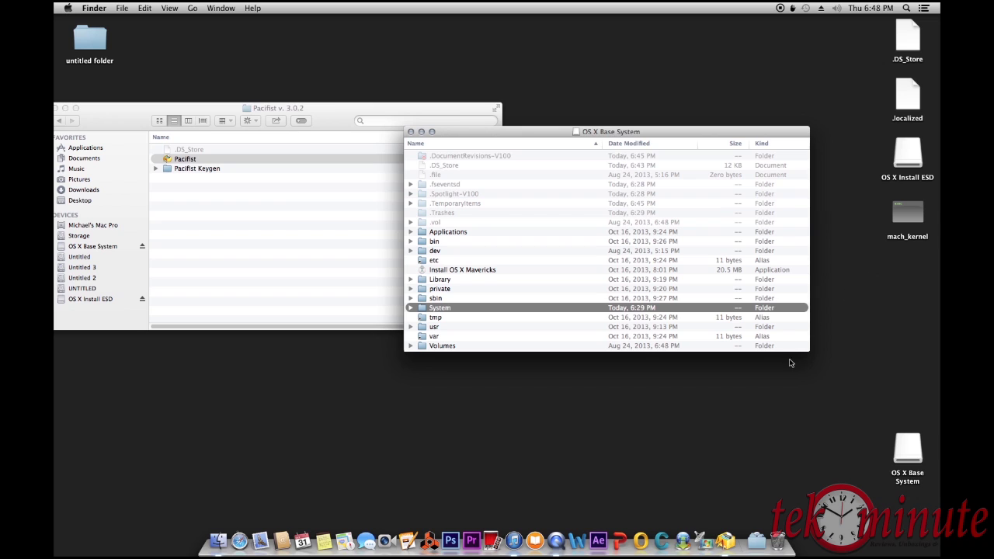
{"action": "left_click_drag", "start_coordinate": [789, 356], "coordinate": [804, 424]}
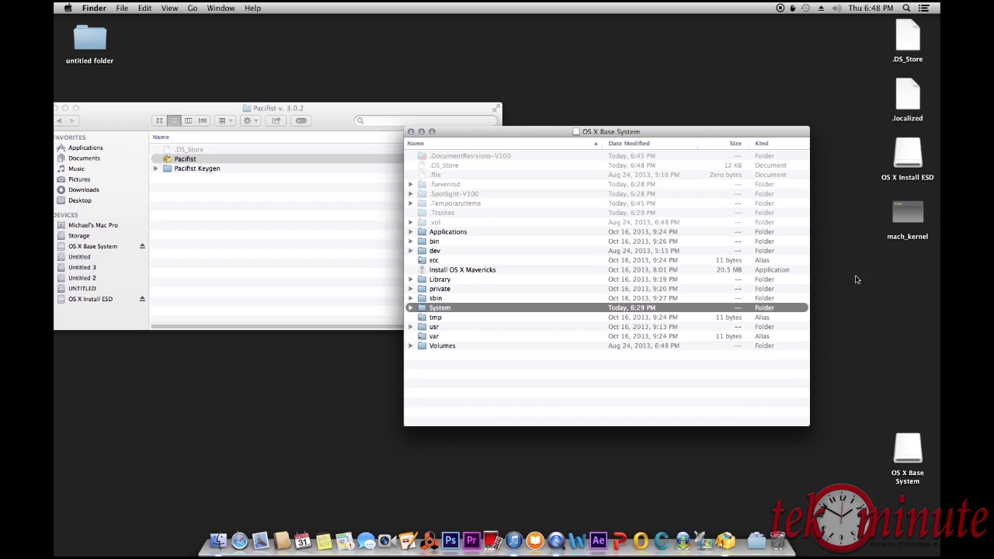
{"action": "left_click", "coordinate": [901, 217]}
{"action": "left_click_drag", "start_coordinate": [901, 217], "coordinate": [534, 388]}
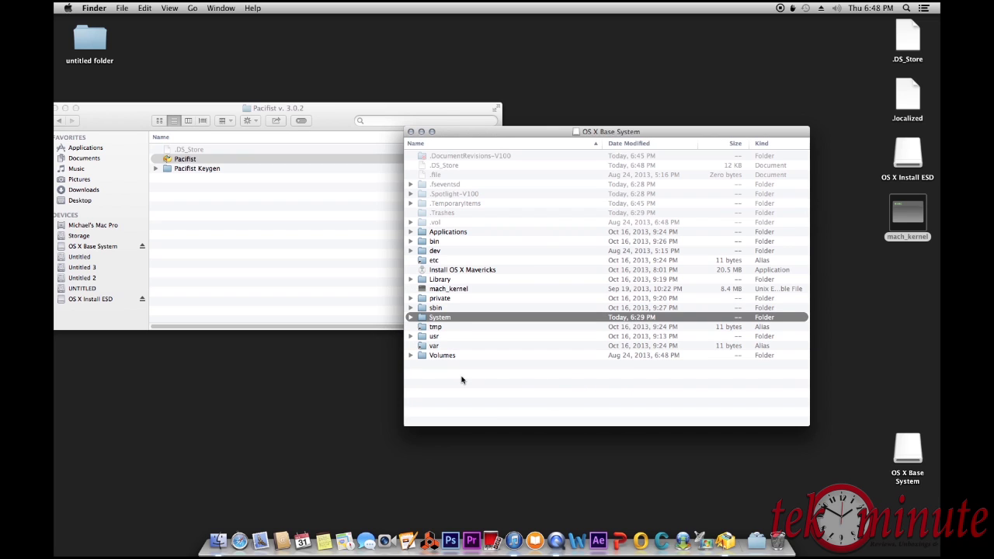
Step: Launch the Chimera 2.2.1 installer from the Downloads folder, accepting the default security preset and allowing its incoming connection until quit
{"action": "left_click", "coordinate": [757, 538]}
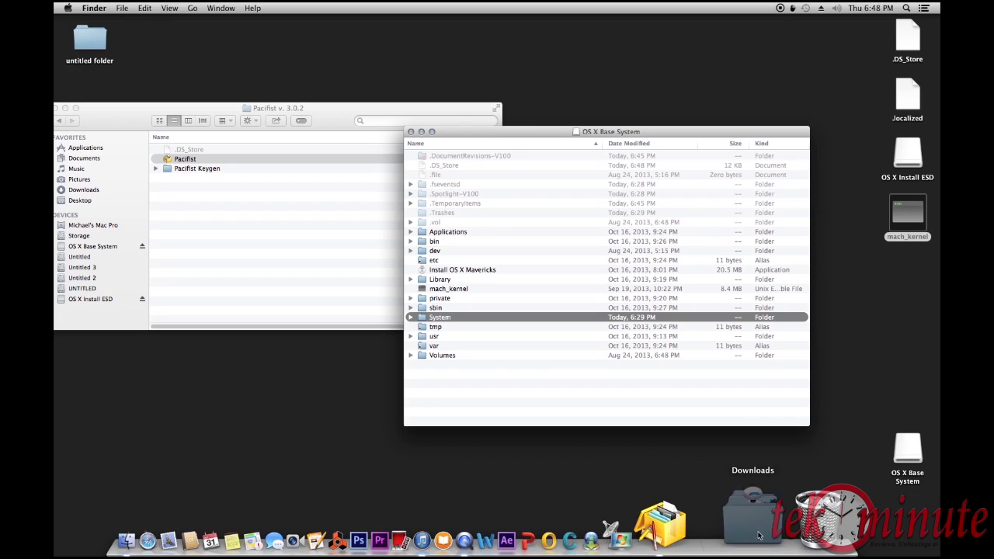
{"action": "left_click", "coordinate": [796, 298]}
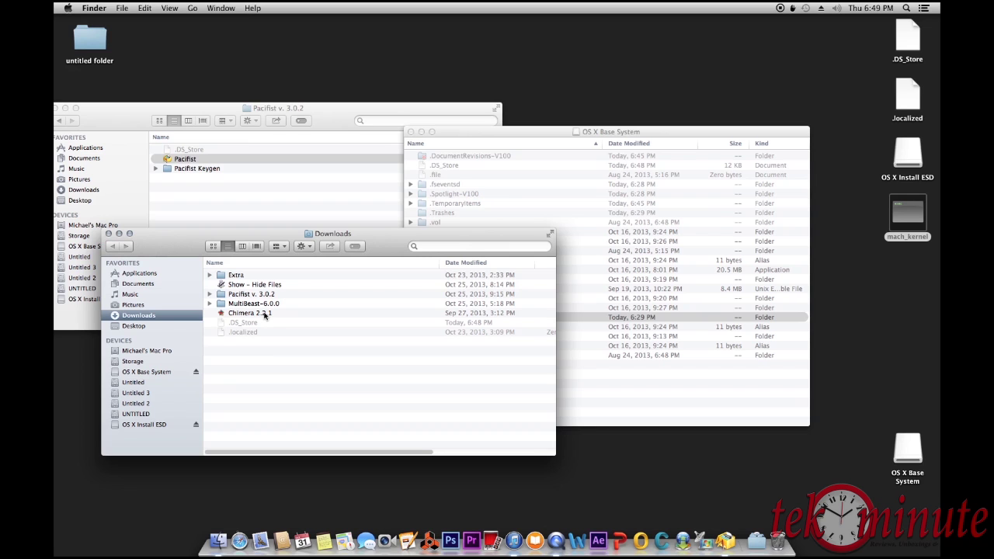
{"action": "double_click", "coordinate": [265, 314]}
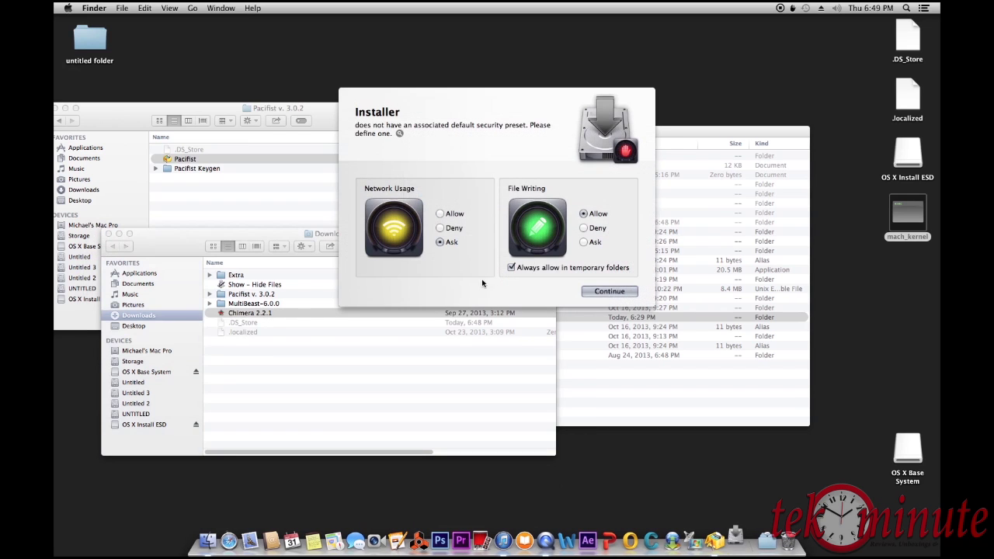
{"action": "left_click", "coordinate": [582, 293]}
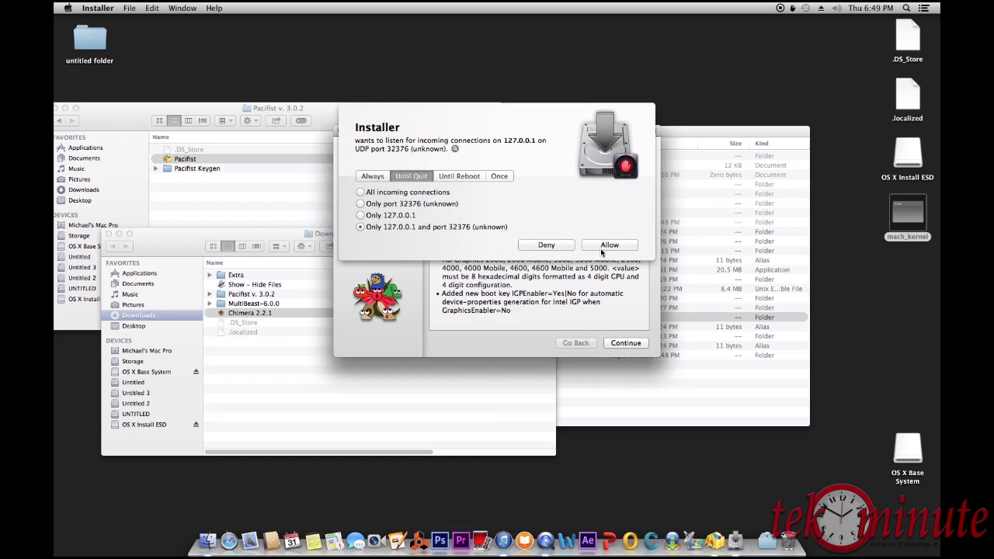
{"action": "left_click", "coordinate": [602, 248]}
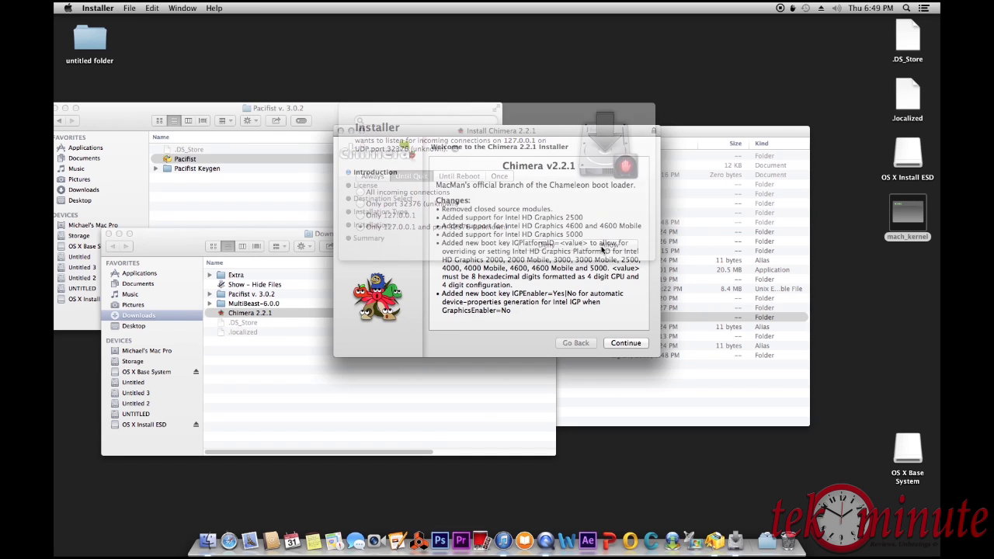
Step: Proceed through the Chimera introduction and license pages and agree to the software license
{"action": "left_click", "coordinate": [626, 344]}
{"action": "left_click", "coordinate": [626, 343]}
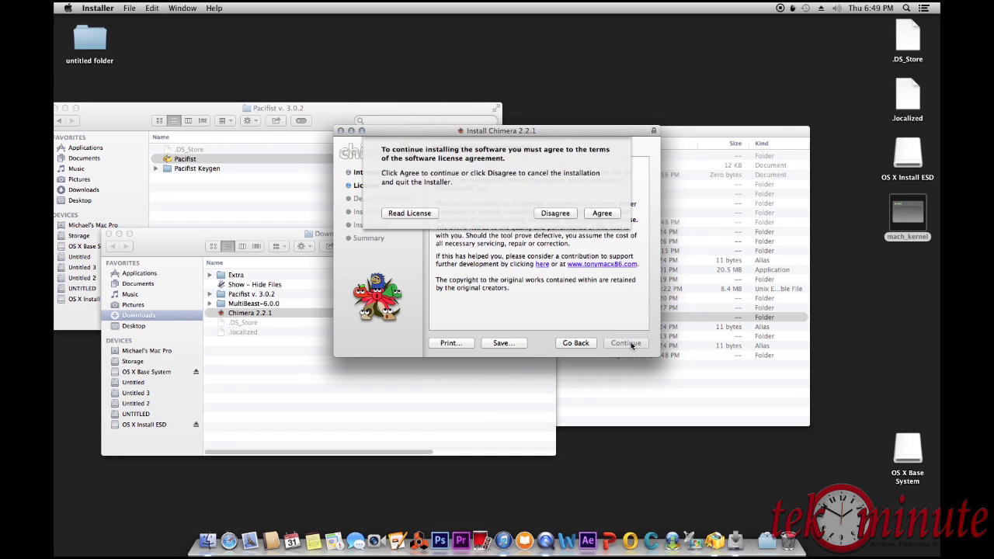
{"action": "left_click", "coordinate": [604, 215]}
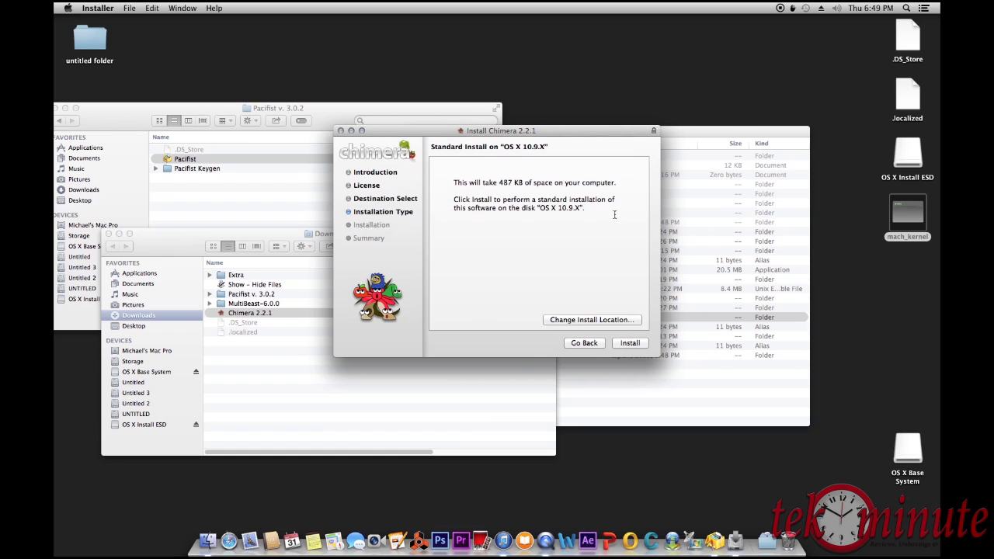
Step: Change the Chimera install location to the OS X Base System volume
{"action": "left_click", "coordinate": [594, 319]}
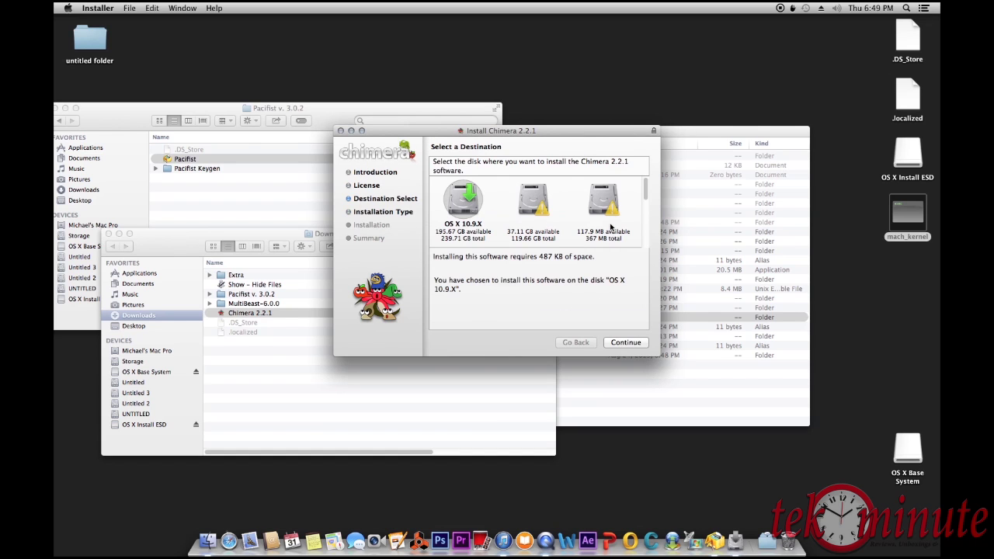
{"action": "scroll", "coordinate": [611, 226], "scroll_direction": "down", "scroll_amount": 2}
{"action": "scroll", "coordinate": [610, 227], "scroll_direction": "up", "scroll_amount": 3}
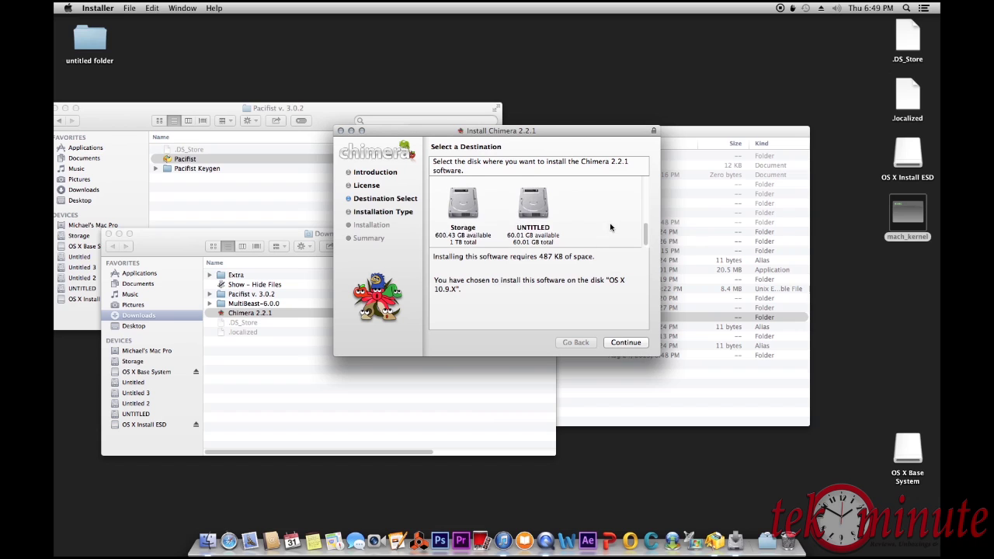
{"action": "scroll", "coordinate": [610, 226], "scroll_direction": "up", "scroll_amount": 1}
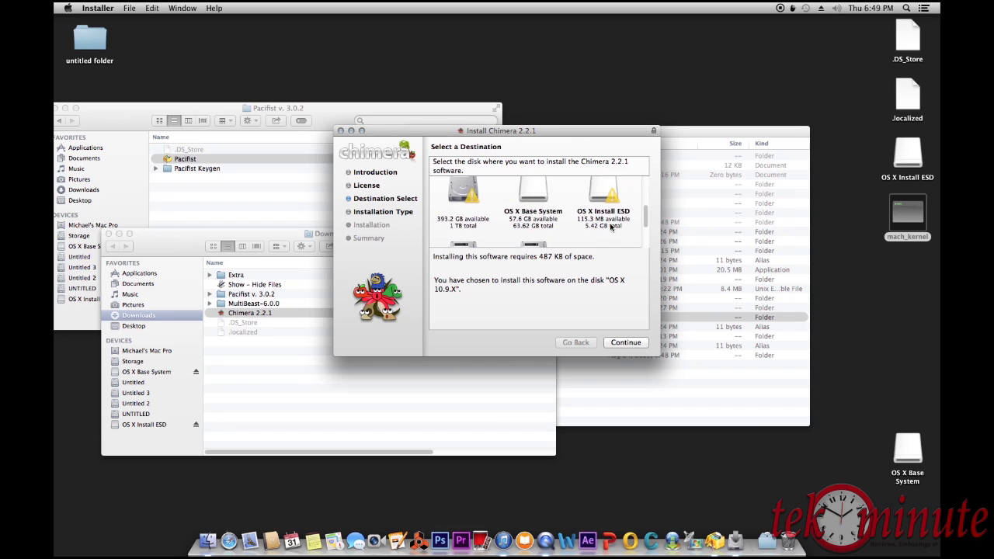
{"action": "left_click", "coordinate": [537, 200]}
{"action": "left_click", "coordinate": [638, 344]}
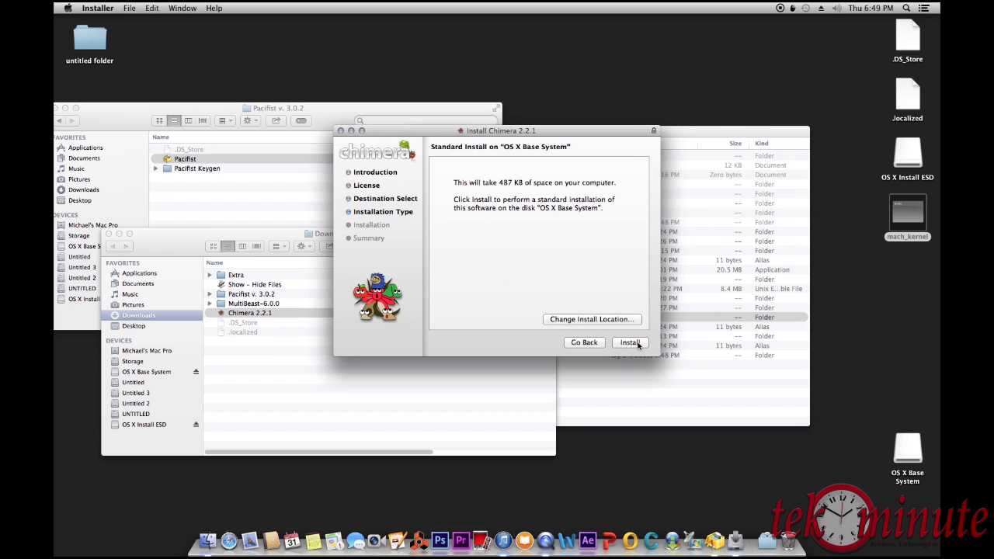
Step: Install Chimera, authorizing with the account password, and close the installer when it finishes
{"action": "left_click", "coordinate": [636, 345]}
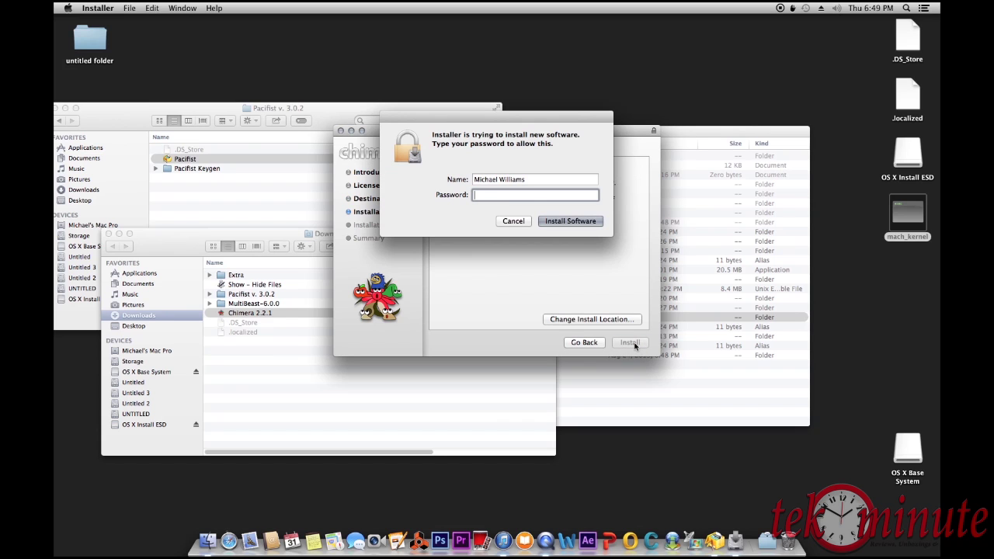
{"action": "type", "text": "••••"}
{"action": "key", "text": "Return"}
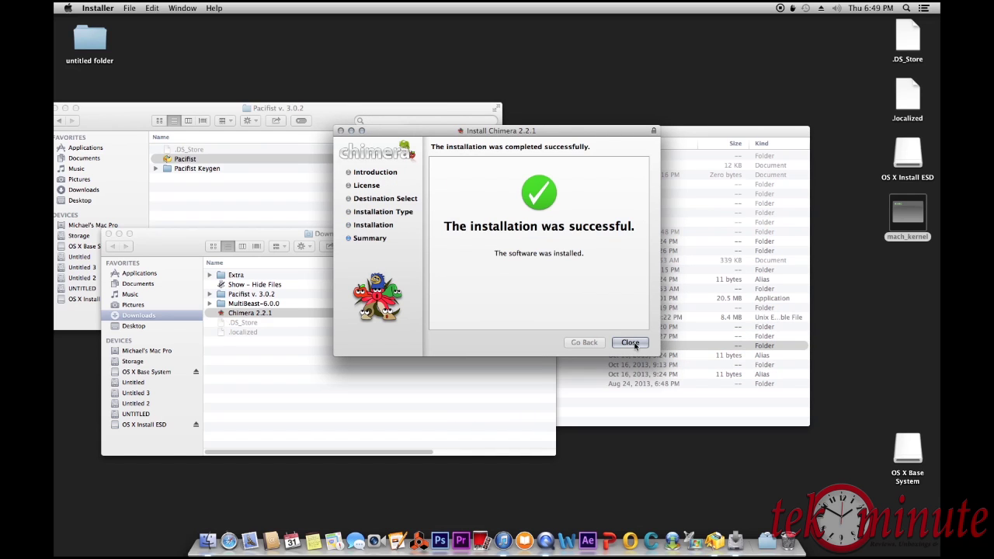
{"action": "left_click", "coordinate": [630, 343]}
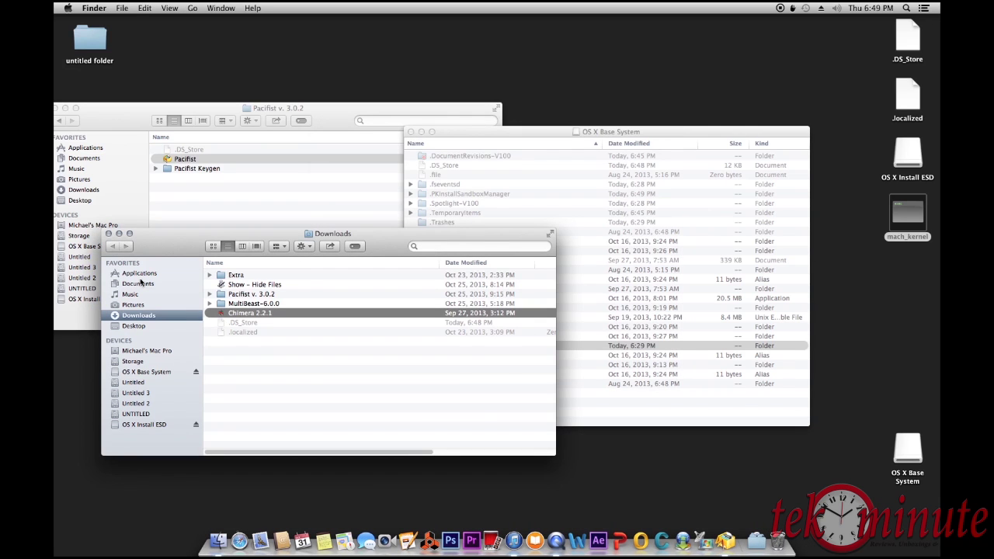
Step: Close the Pacifist v. 3.0.2 window and rearrange the Downloads and OS X Base System windows so both file lists are accessible
{"action": "left_click_drag", "start_coordinate": [112, 240], "coordinate": [109, 320]}
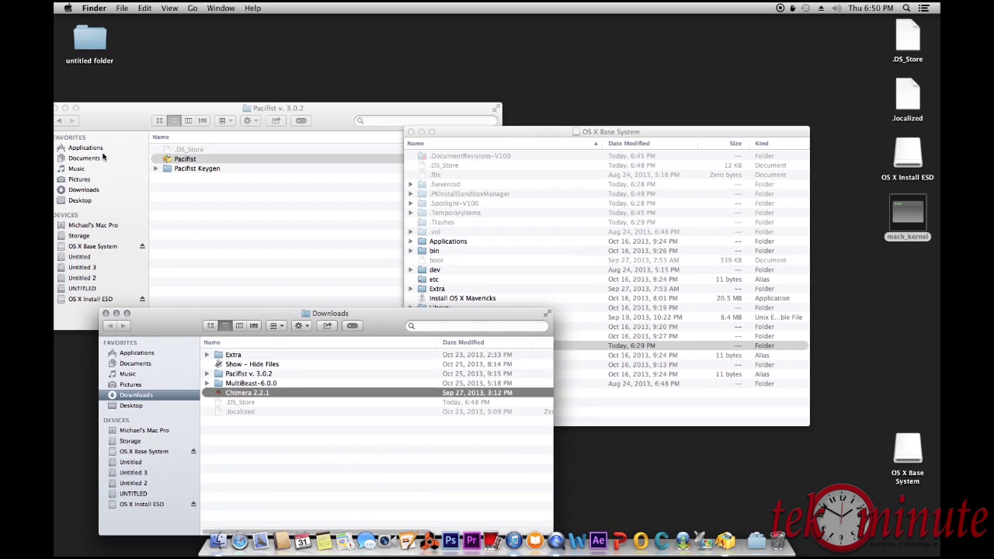
{"action": "left_click_drag", "start_coordinate": [109, 126], "coordinate": [124, 122]}
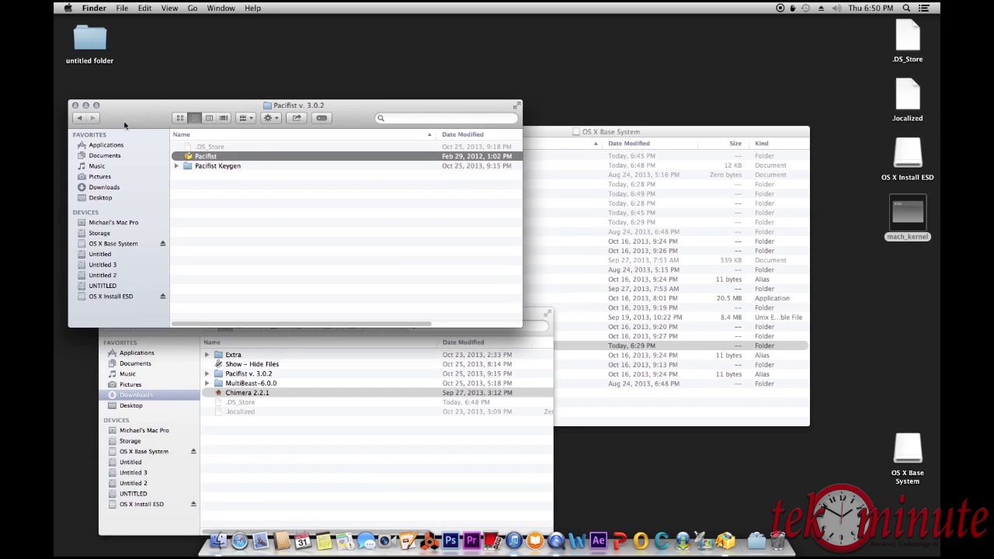
{"action": "left_click", "coordinate": [75, 106]}
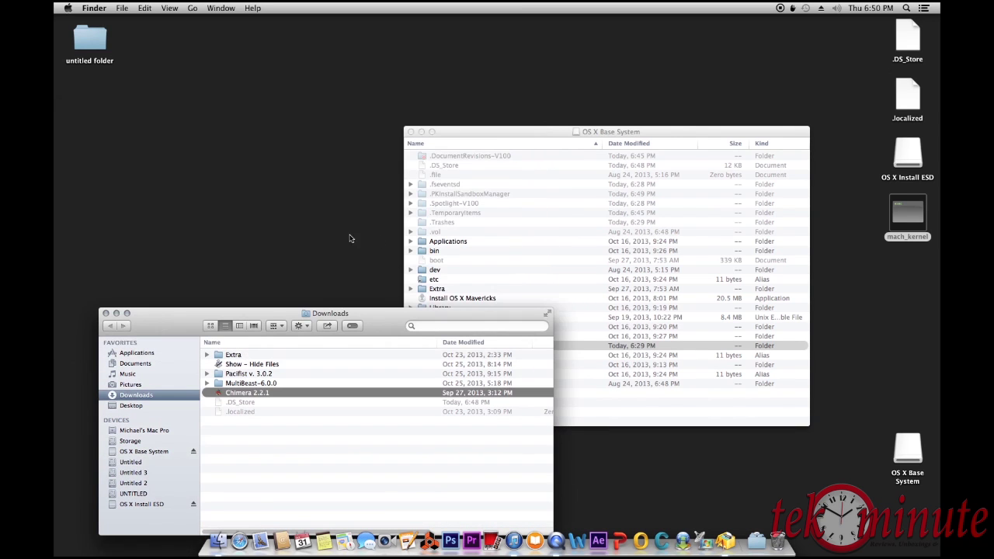
{"action": "left_click_drag", "start_coordinate": [554, 127], "coordinate": [588, 49]}
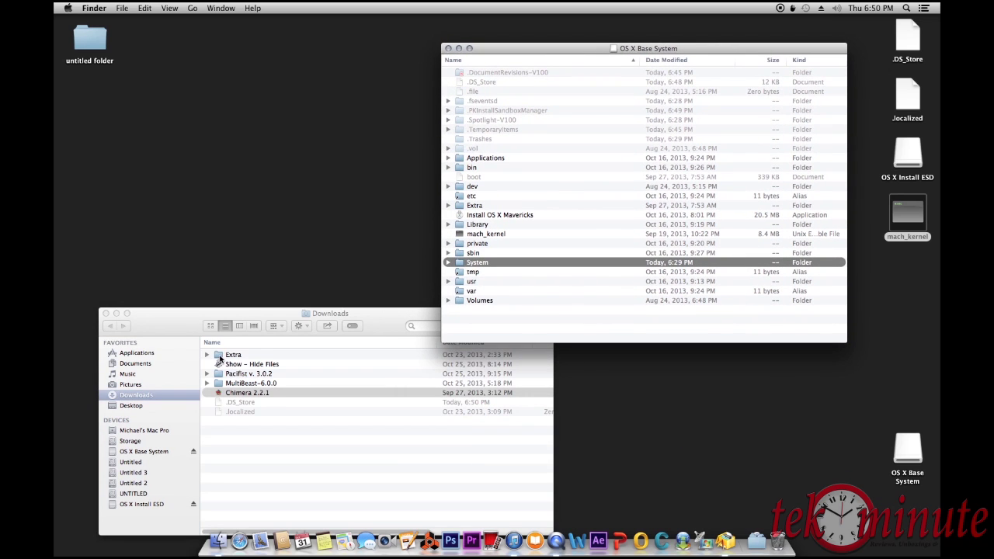
Step: Copy the Extra folder from Downloads to the OS X Base System root, replacing the existing one, and close the Downloads window
{"action": "left_click_drag", "start_coordinate": [220, 357], "coordinate": [536, 323]}
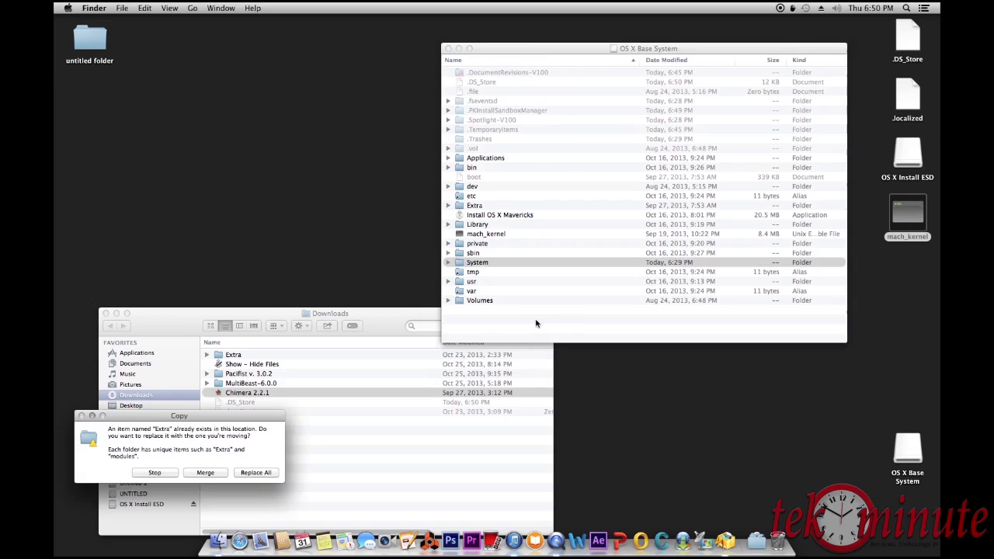
{"action": "left_click", "coordinate": [255, 472]}
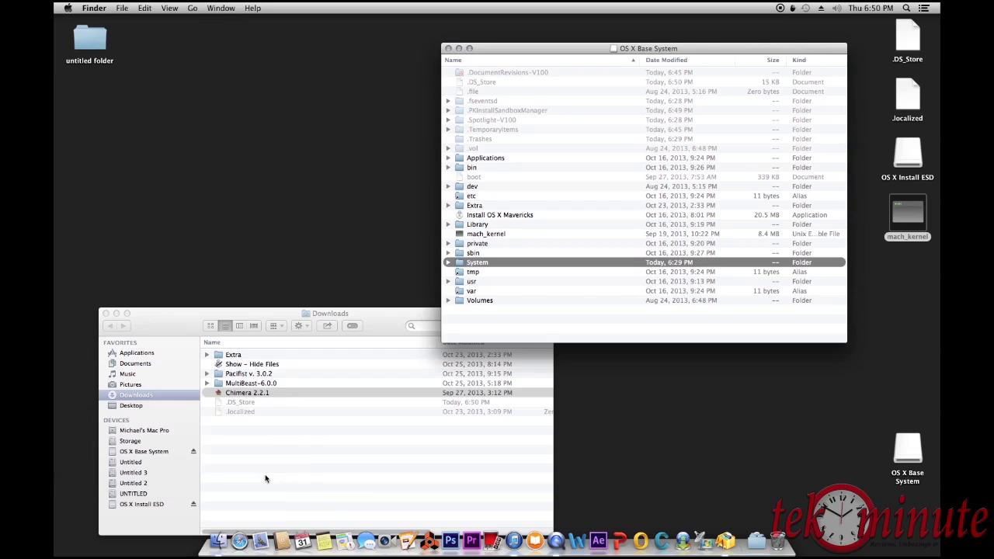
{"action": "left_click", "coordinate": [176, 329]}
{"action": "left_click", "coordinate": [106, 313]}
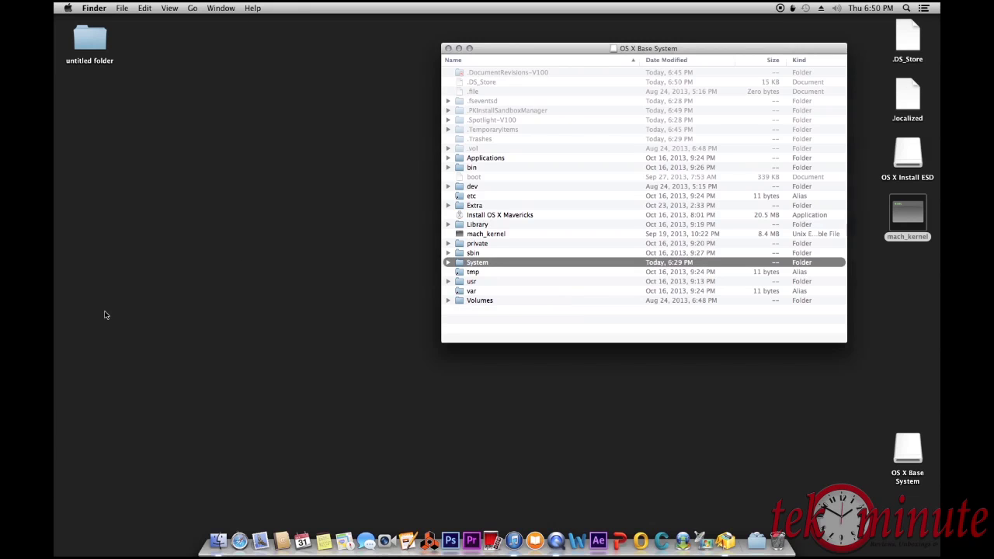